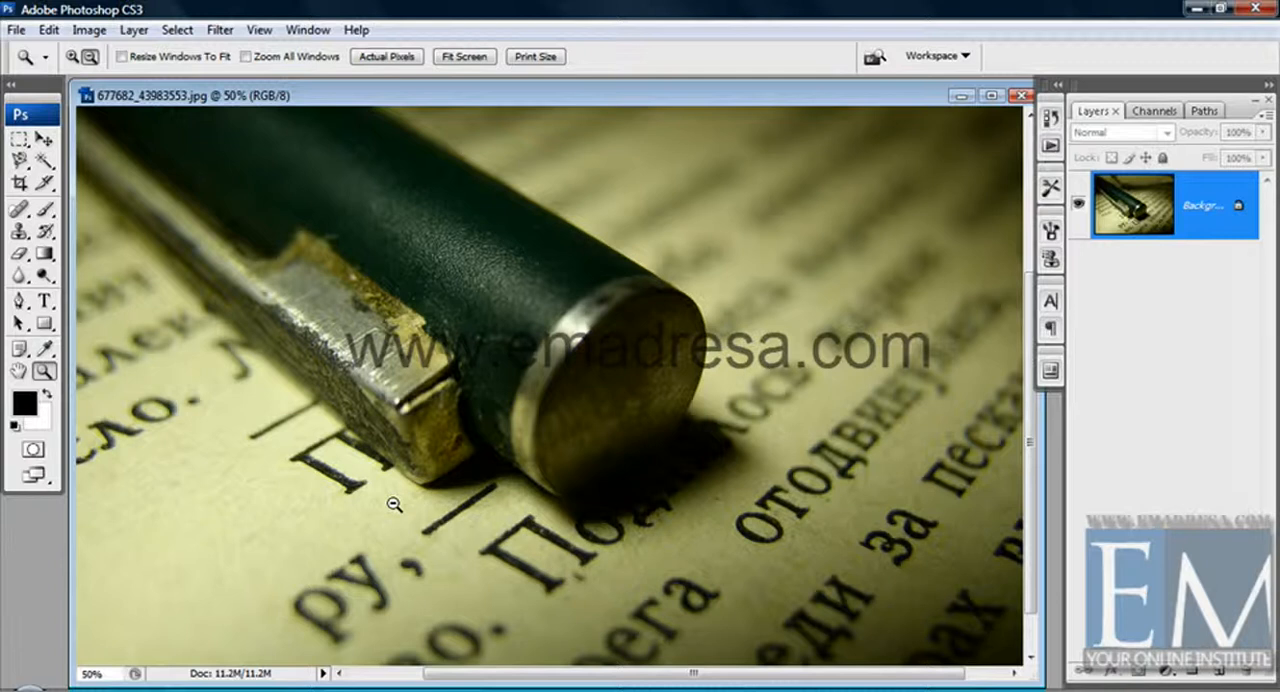
Activate the Dodge tool for the pen photo with 0% brush hardness, Midtones range and 26% exposure.
click(394, 521)
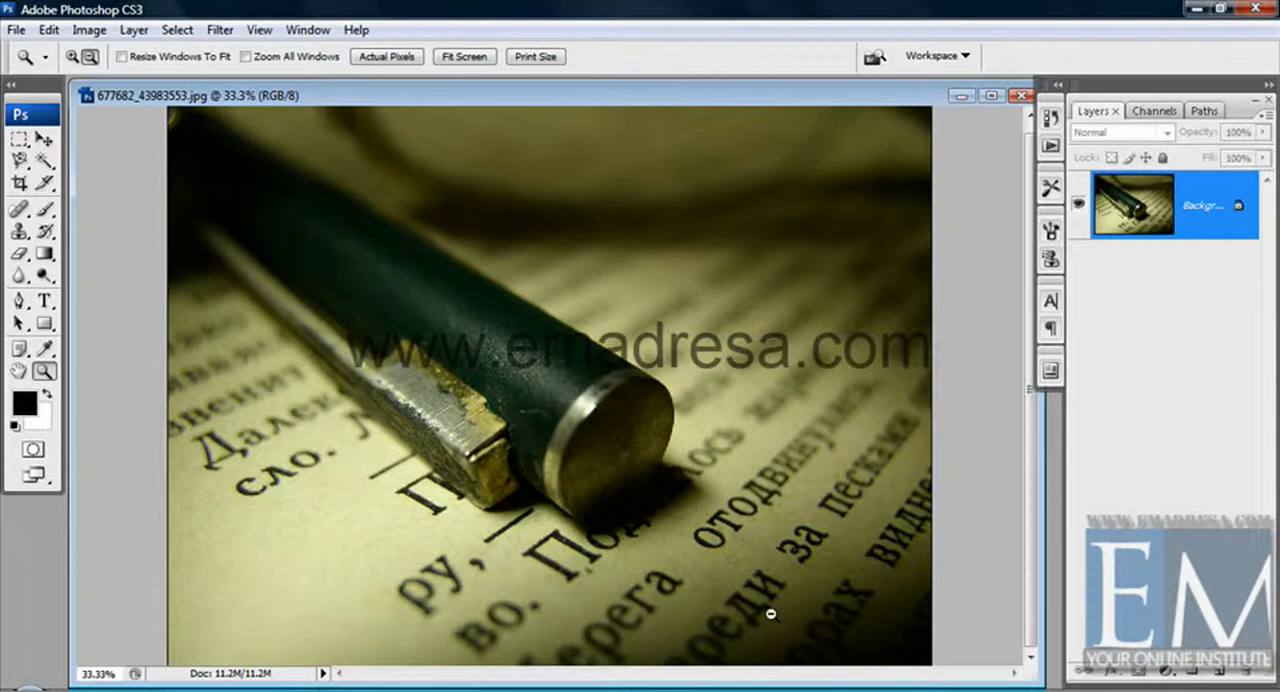
click(42, 140)
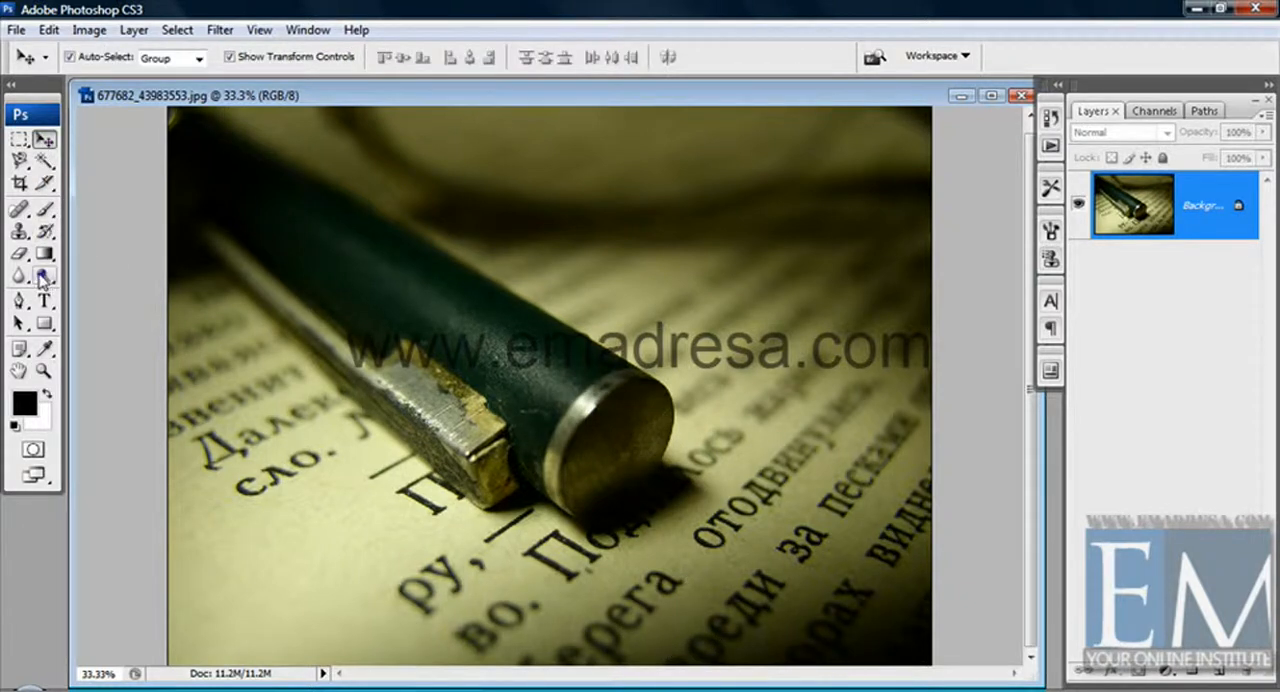
click(42, 278)
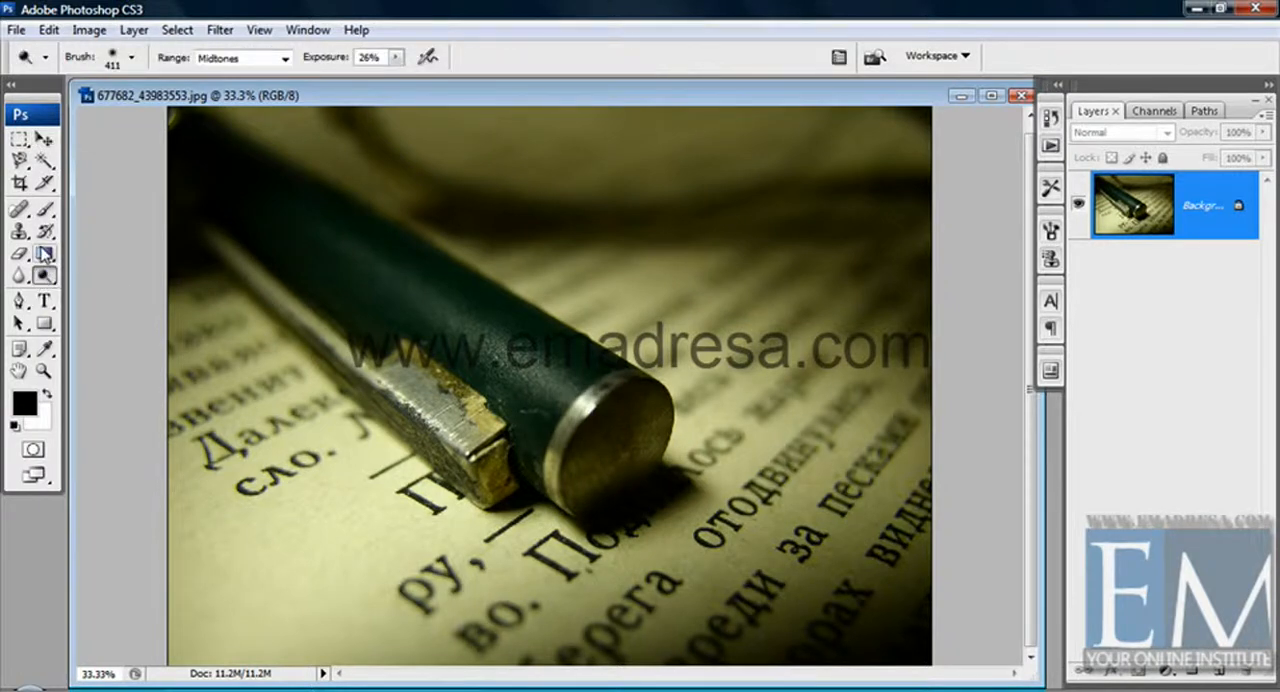
right_click(422, 430)
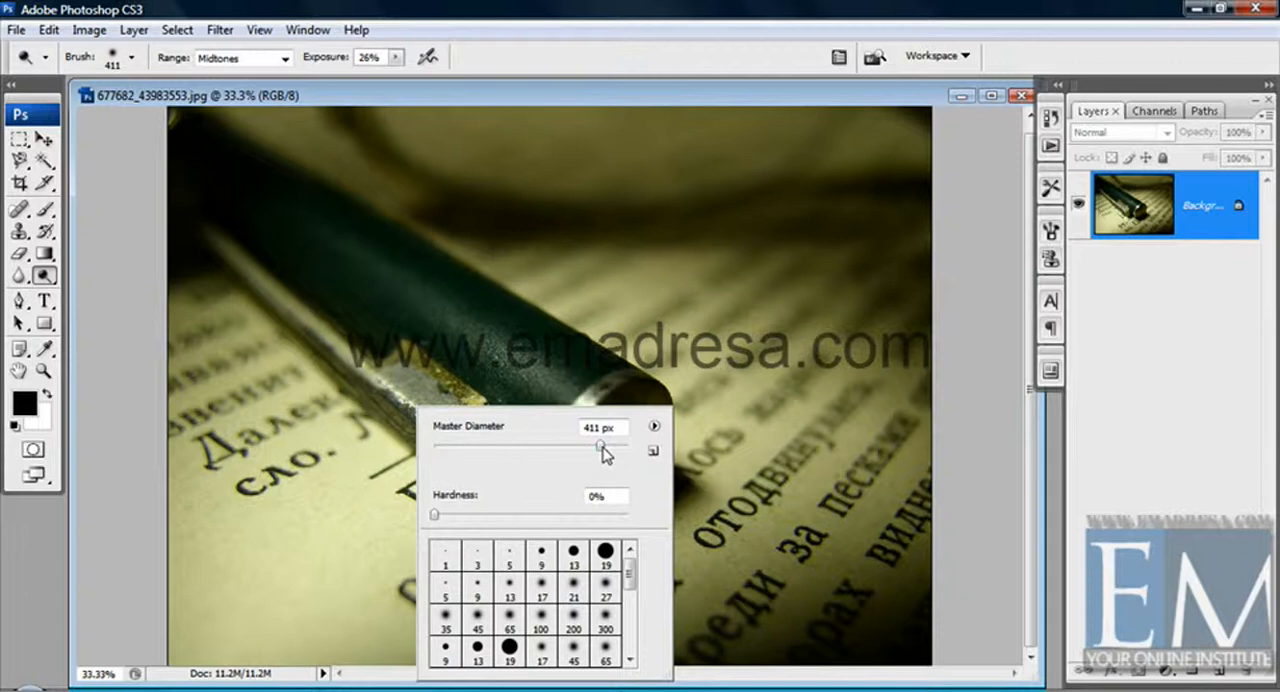
click(434, 515)
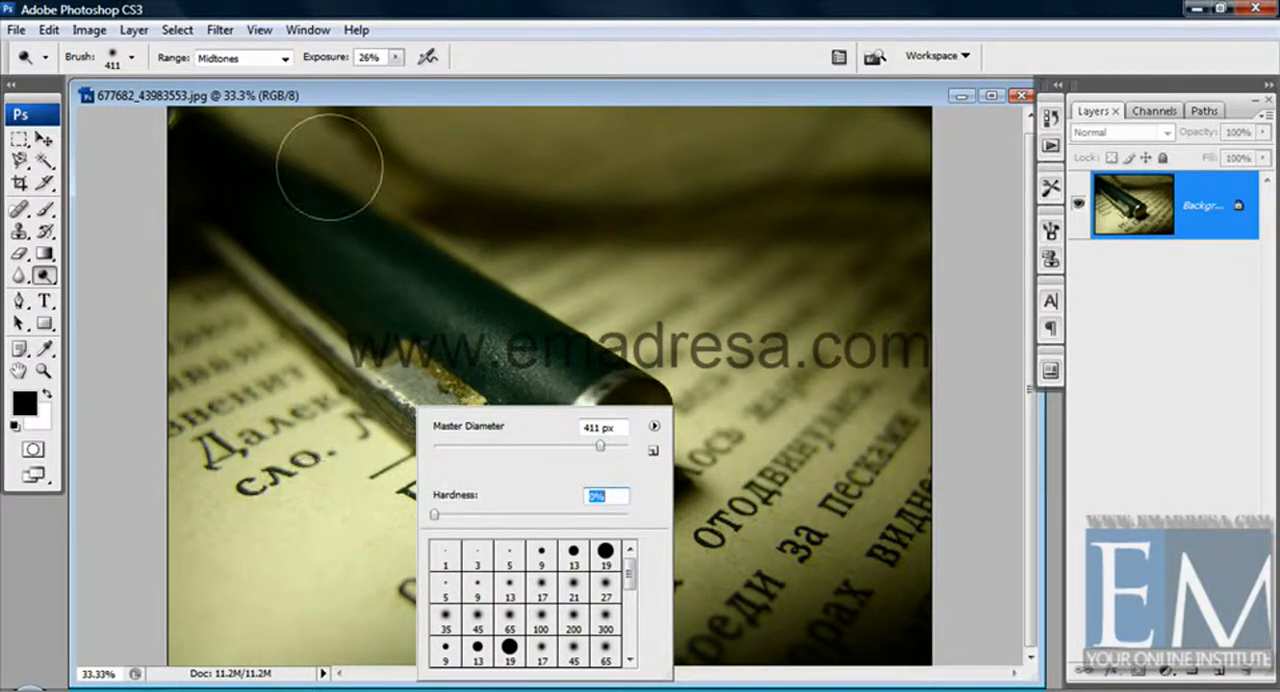
click(299, 97)
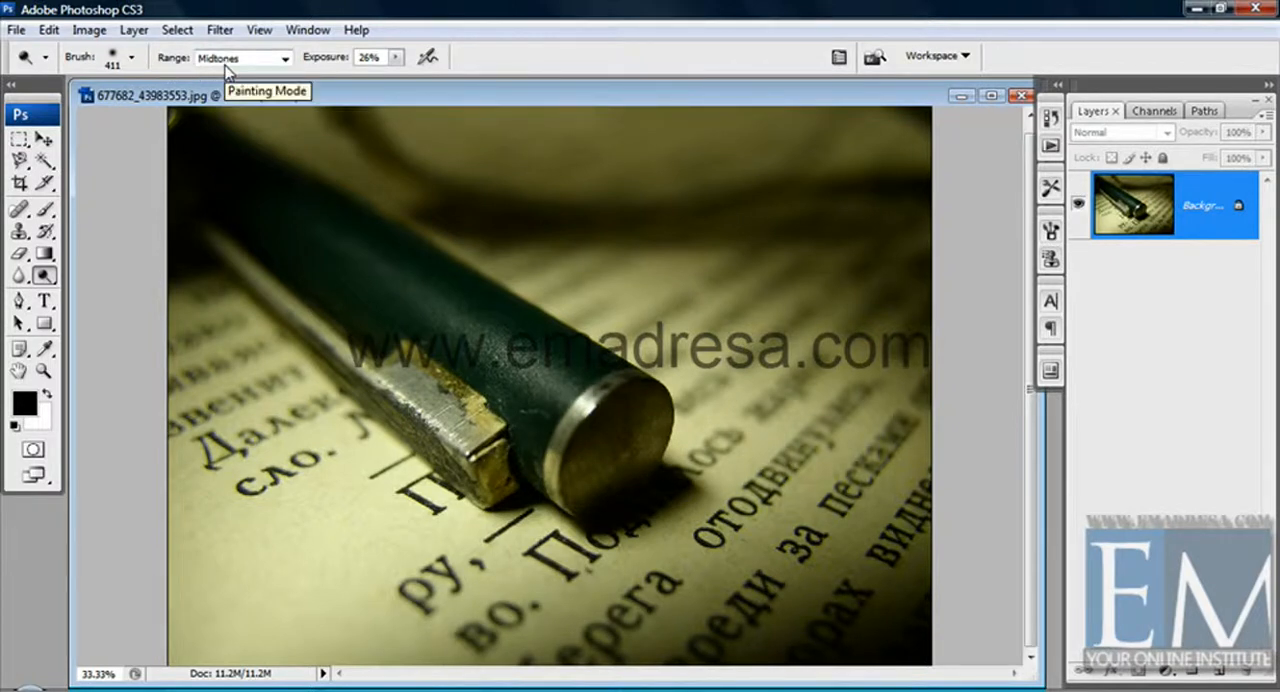
click(398, 58)
mouse_move(403, 72)
mouse_down()
mouse_move(428, 80)
mouse_move(395, 84)
mouse_up()
click(318, 92)
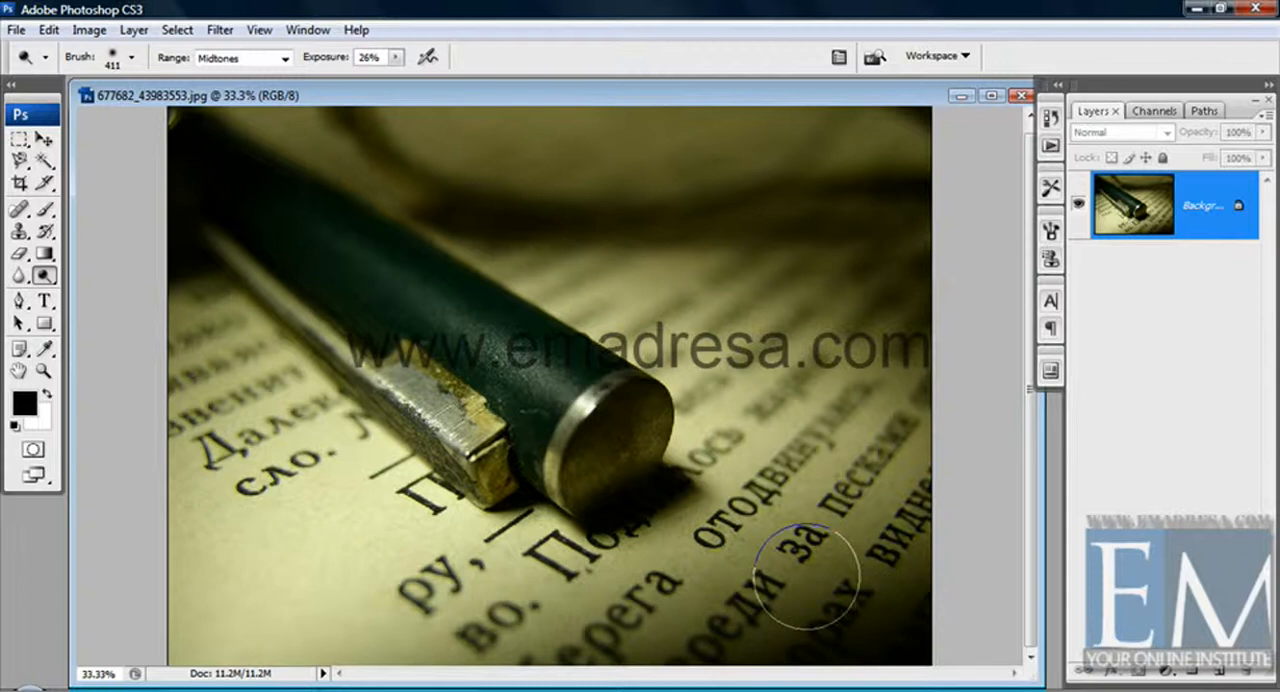
Enlarge the Dodge brush to a master diameter of 494 px.
right_click(312, 308)
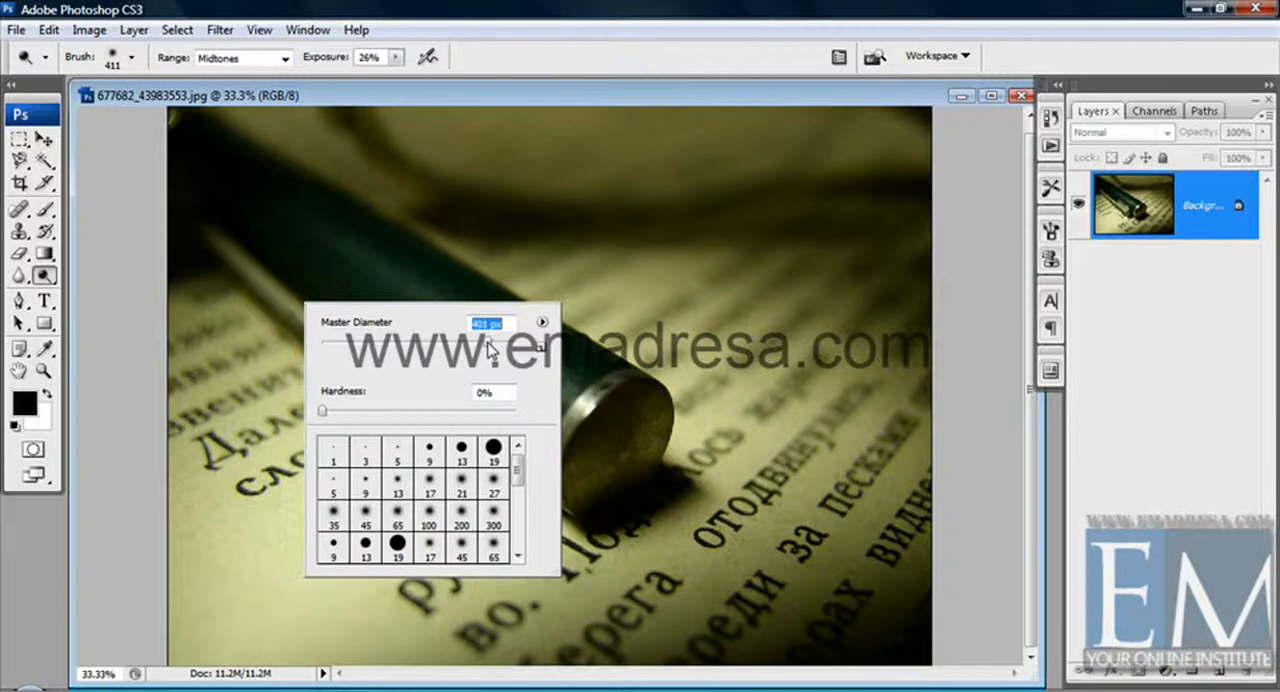
drag(490, 345, 496, 343)
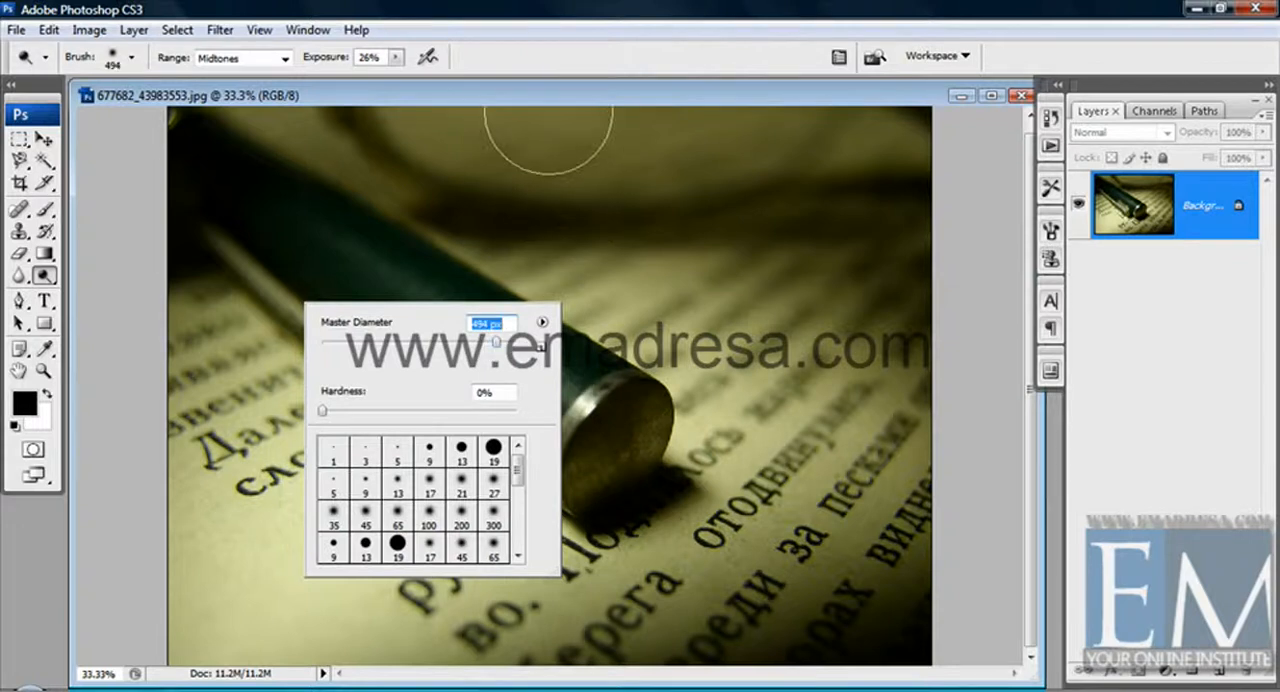
click(546, 98)
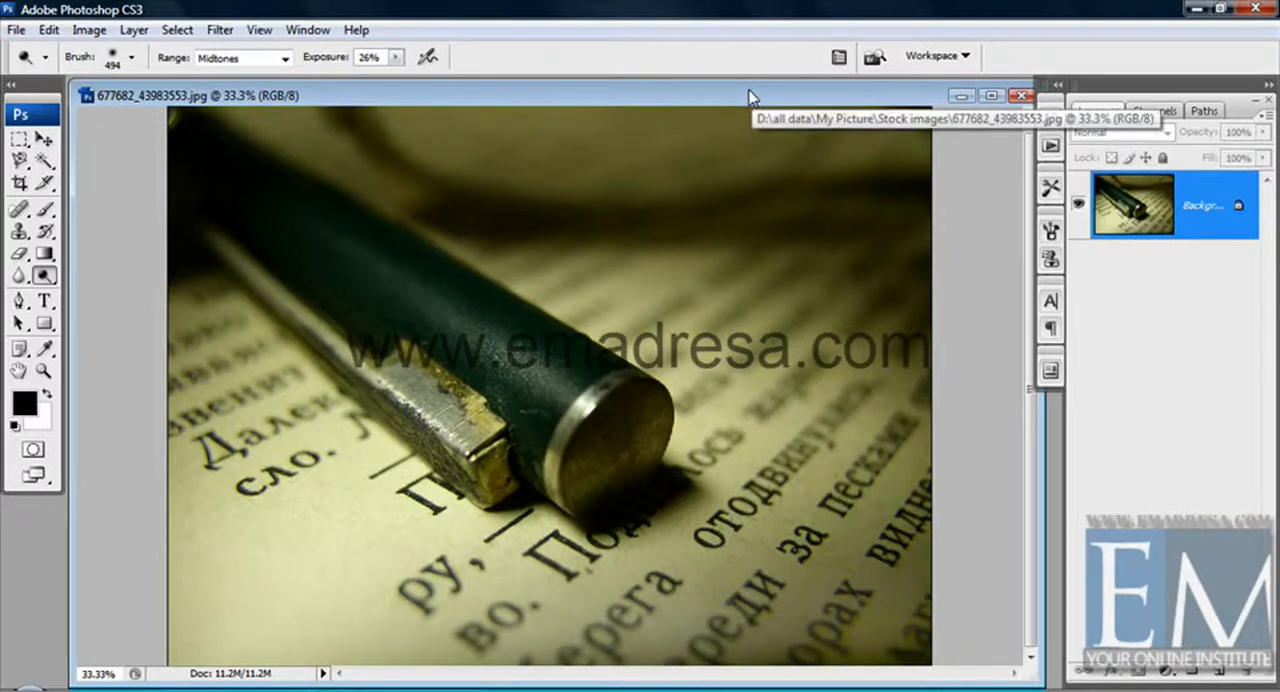
drag(750, 96, 746, 93)
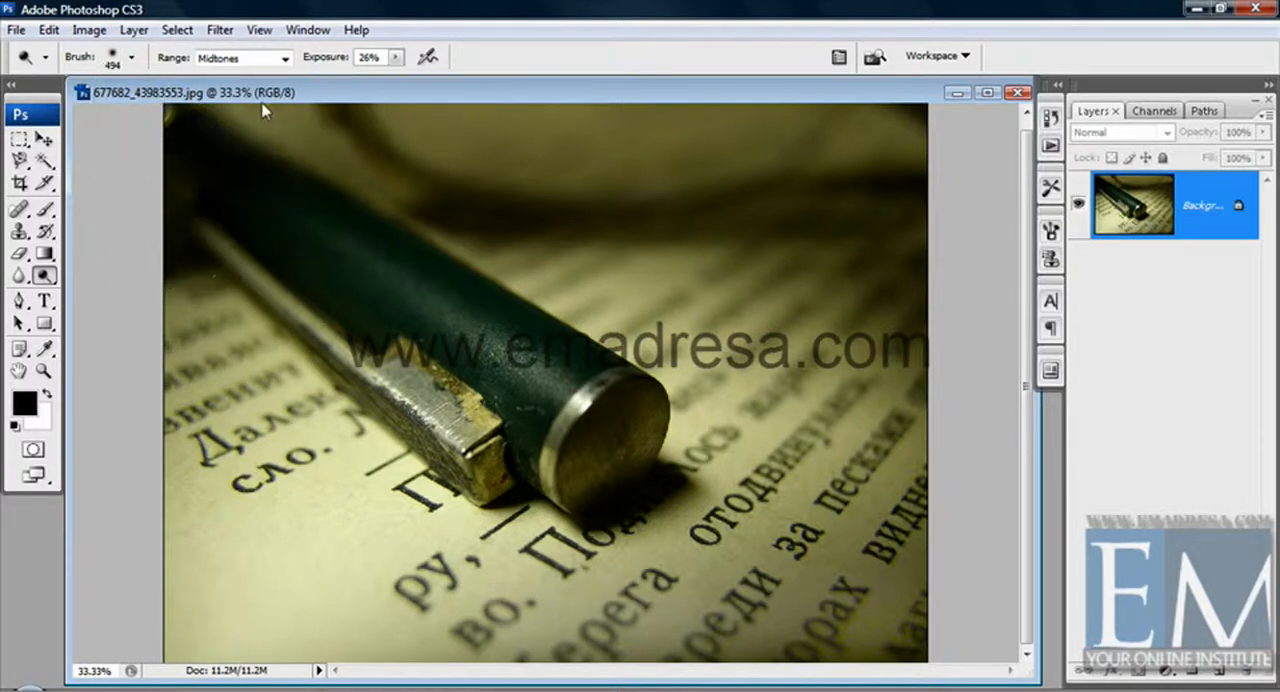
Lighten the pen and the surrounding page with Dodge strokes, and raise the tool's exposure to 64%.
drag(238, 136, 550, 133)
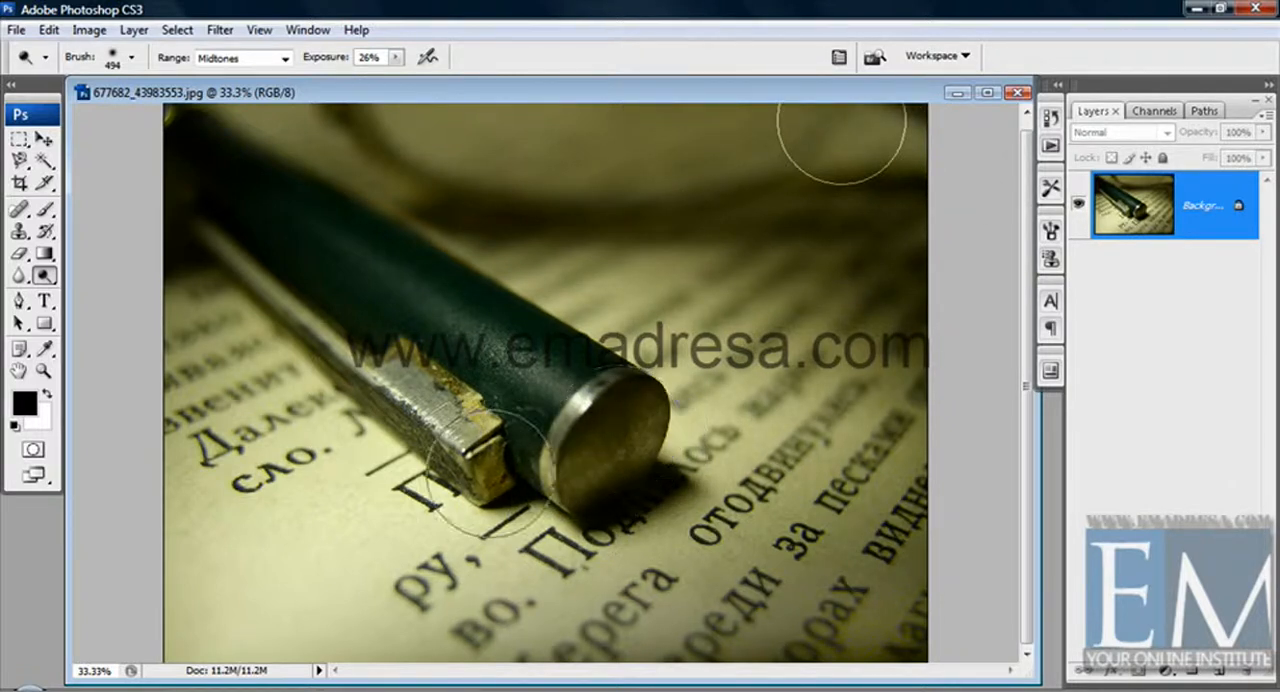
mouse_move(401, 385)
mouse_down()
mouse_move(231, 262)
mouse_move(172, 185)
mouse_up()
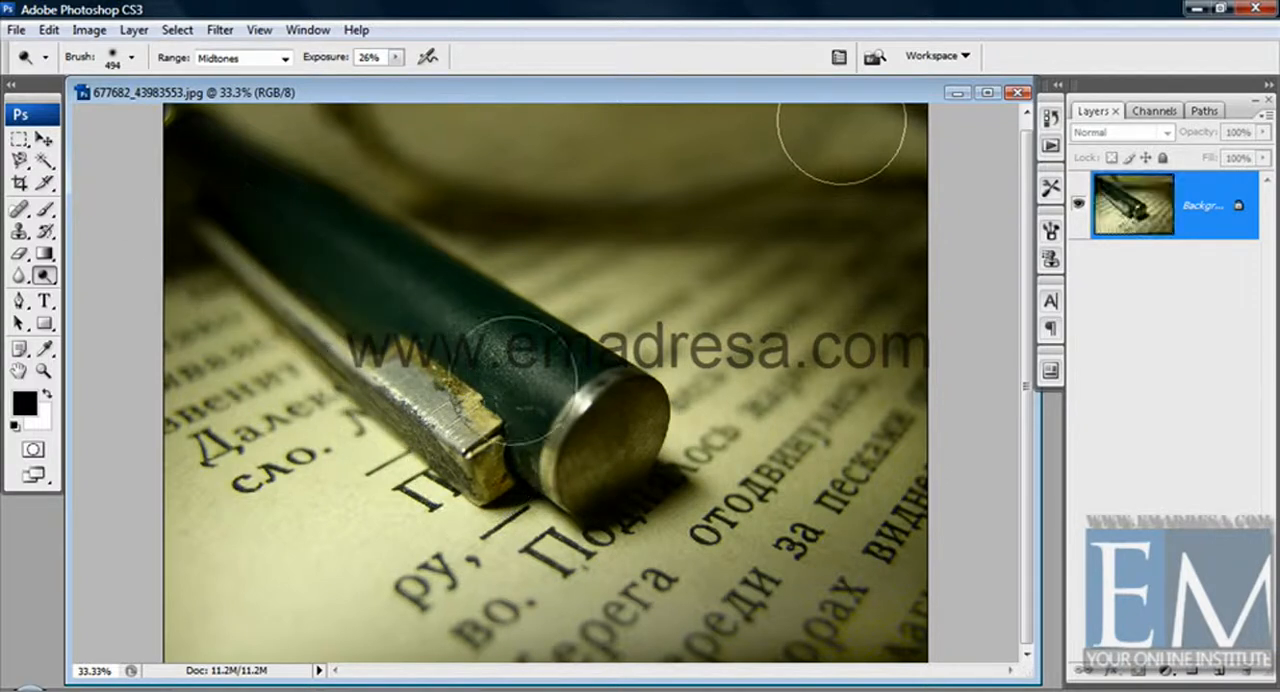
mouse_move(586, 414)
mouse_down()
mouse_move(305, 271)
mouse_move(200, 186)
mouse_up()
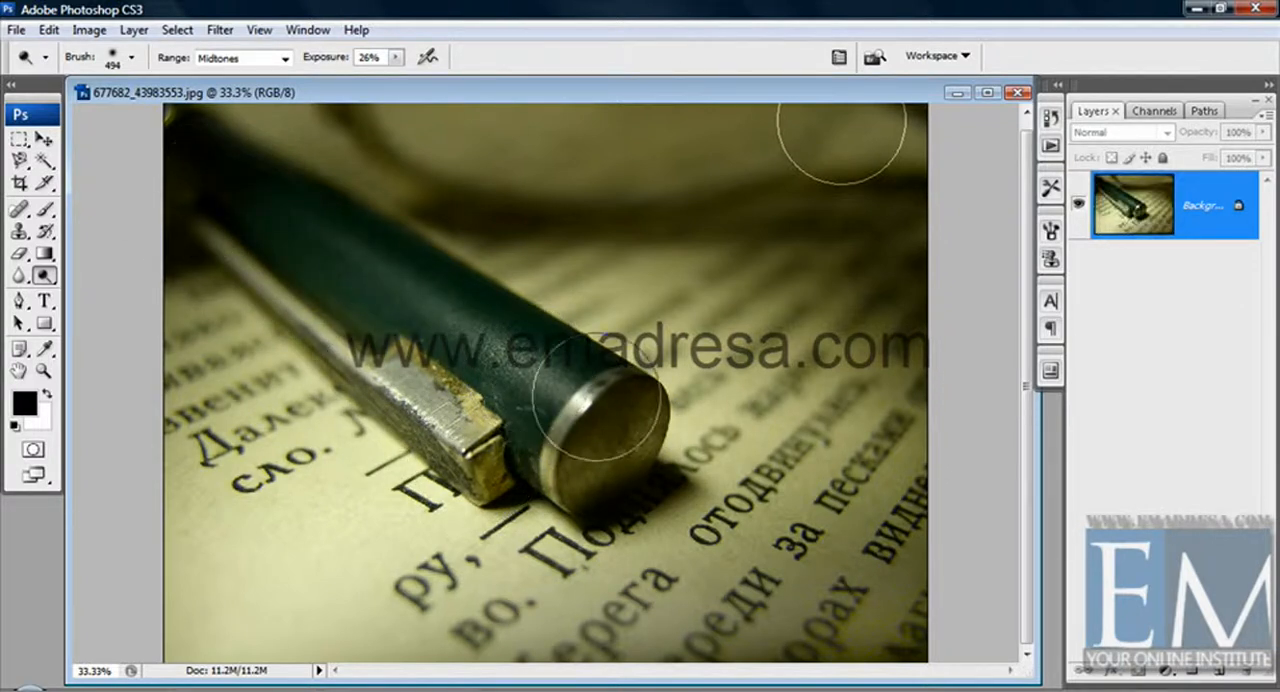
drag(598, 400, 314, 200)
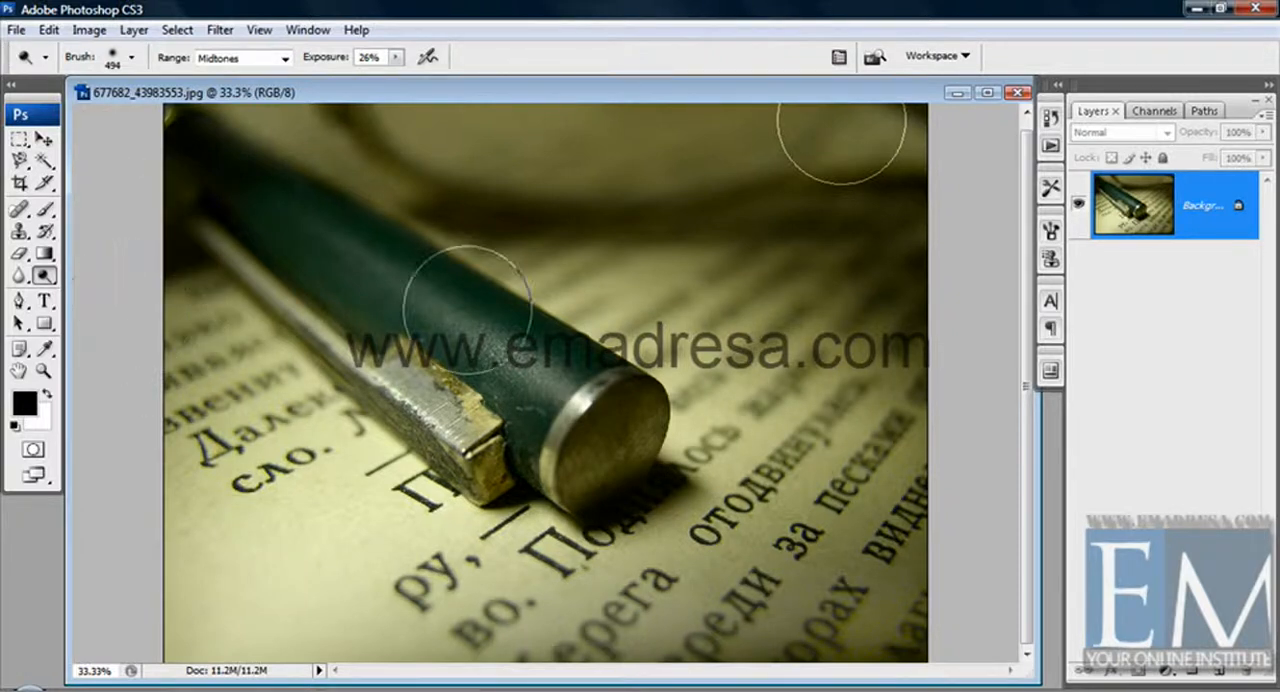
mouse_move(898, 366)
mouse_down()
mouse_move(880, 277)
mouse_move(74, 188)
mouse_move(172, 132)
mouse_move(93, 97)
mouse_up()
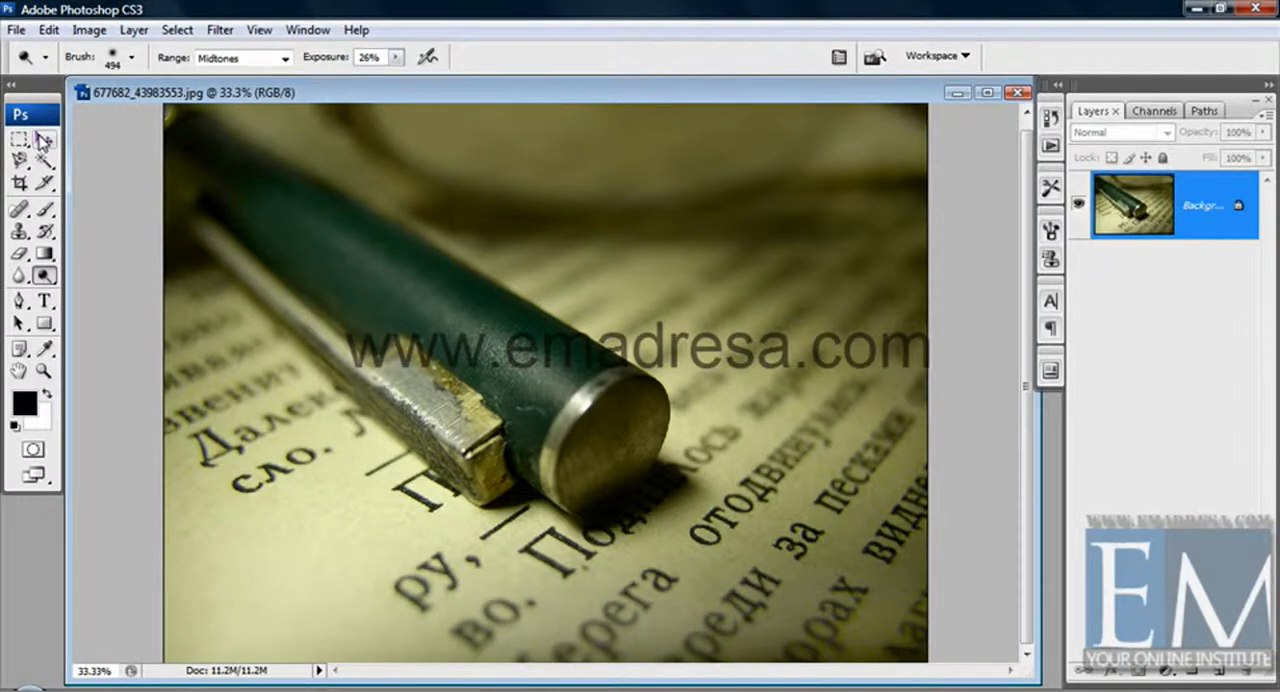
click(397, 57)
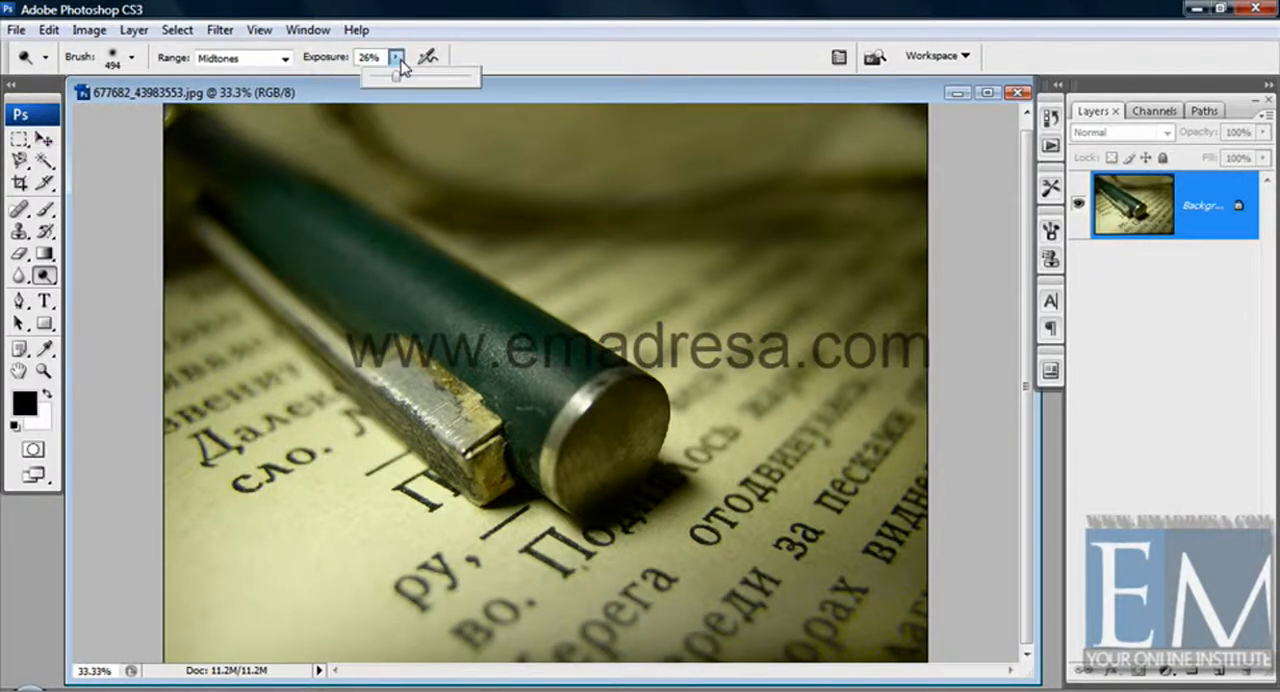
mouse_move(397, 76)
mouse_down()
mouse_move(503, 80)
mouse_move(495, 100)
mouse_up()
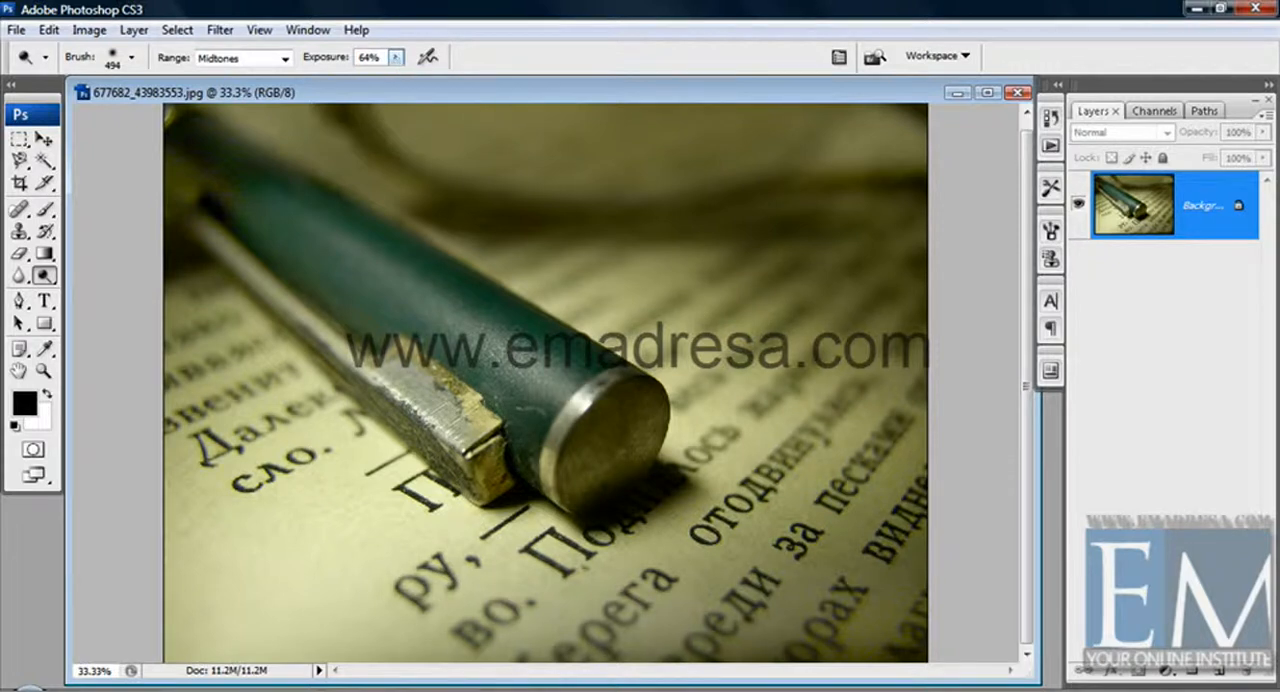
Close the pen photo without saving the changes.
click(1016, 94)
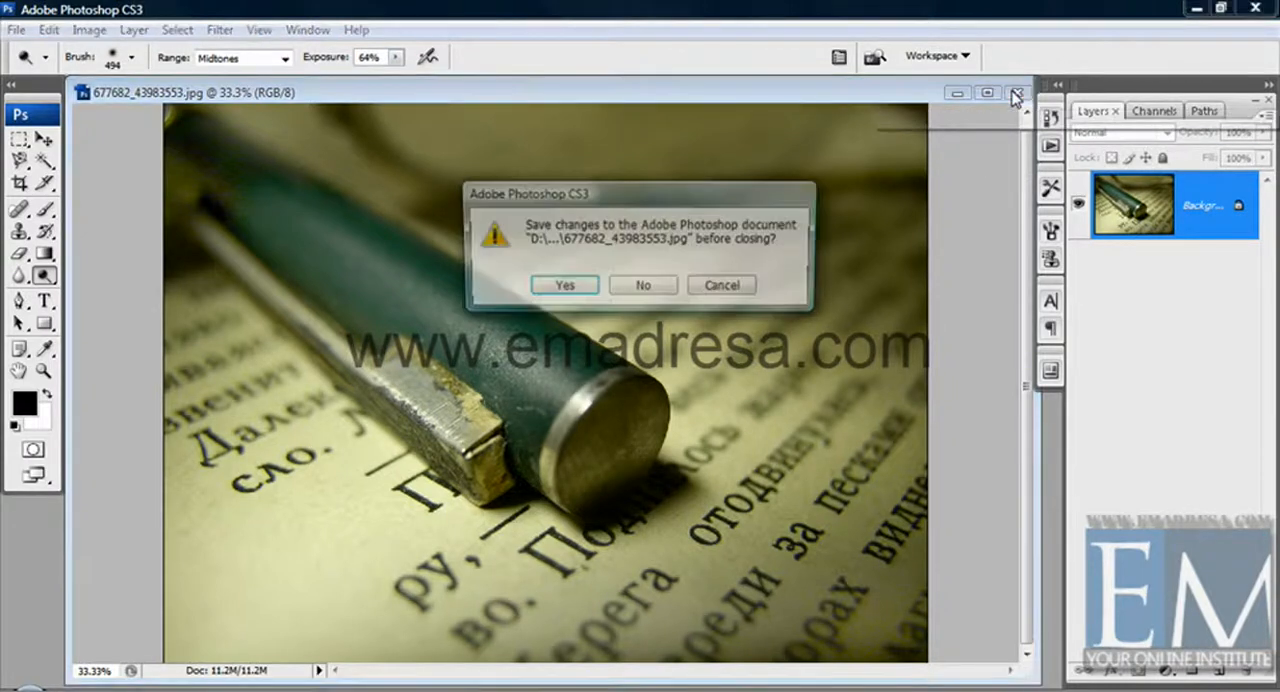
click(639, 290)
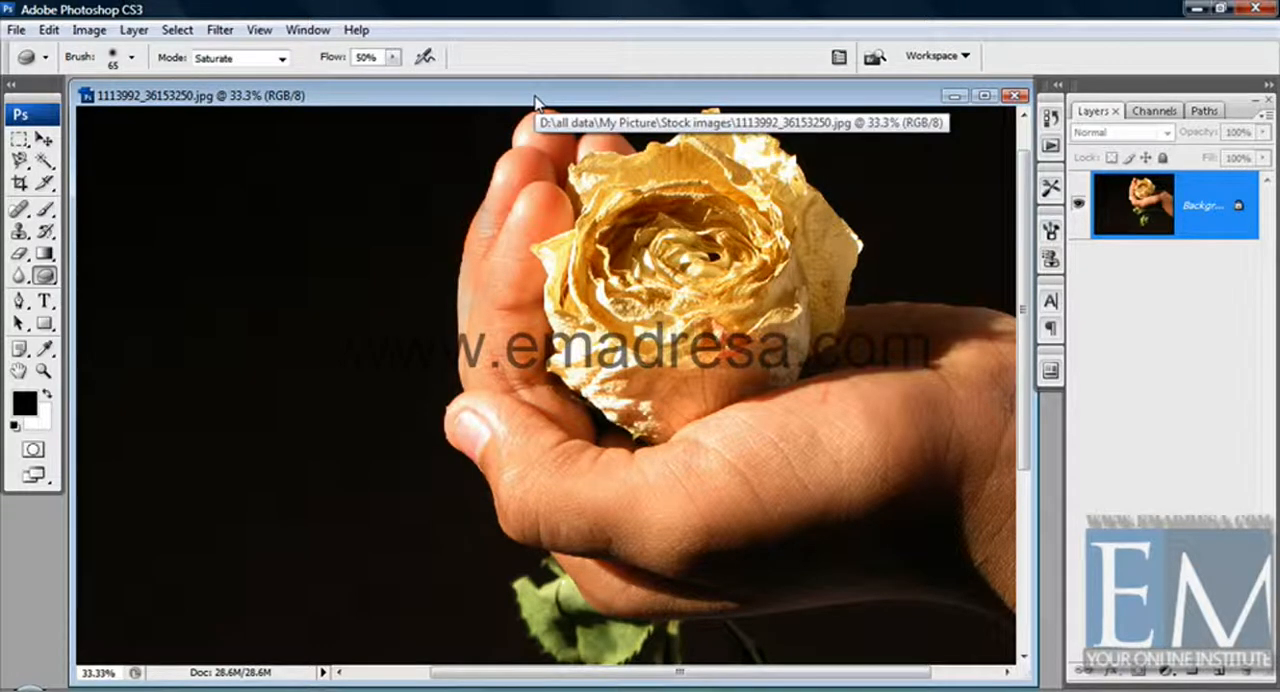
Switch to the Burn tool for the rose photo and check its brush diameter and hardness.
key(shift+o)
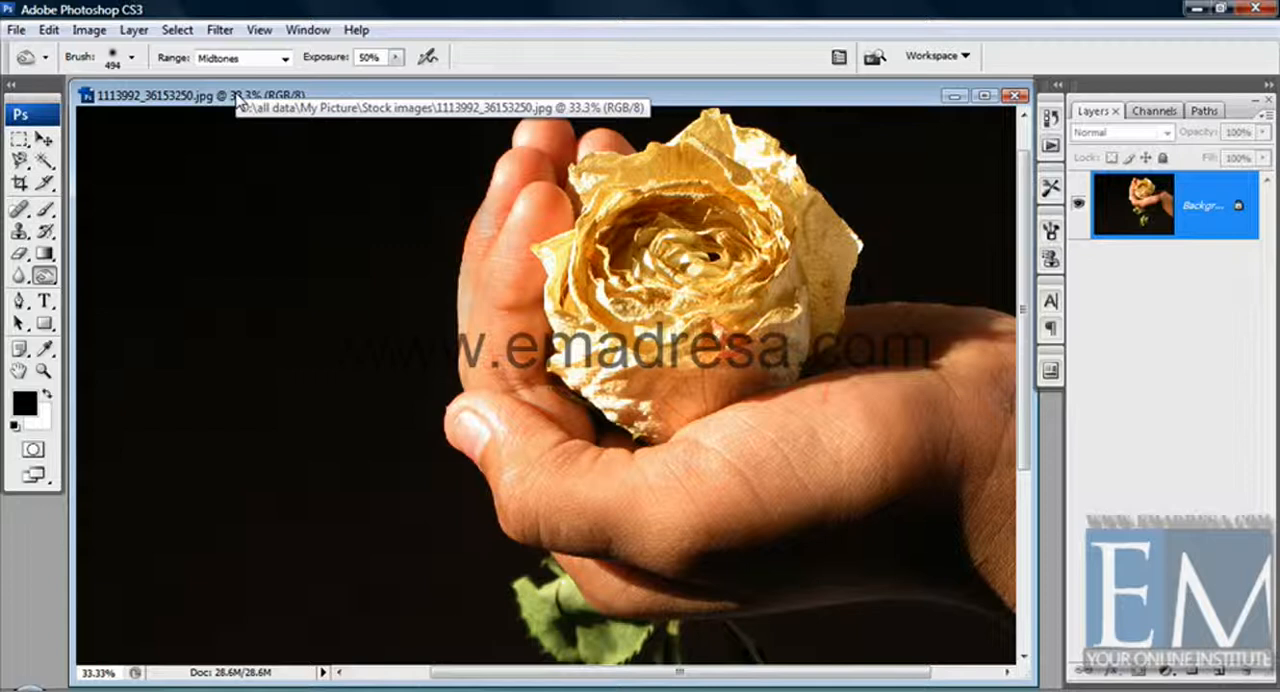
click(44, 276)
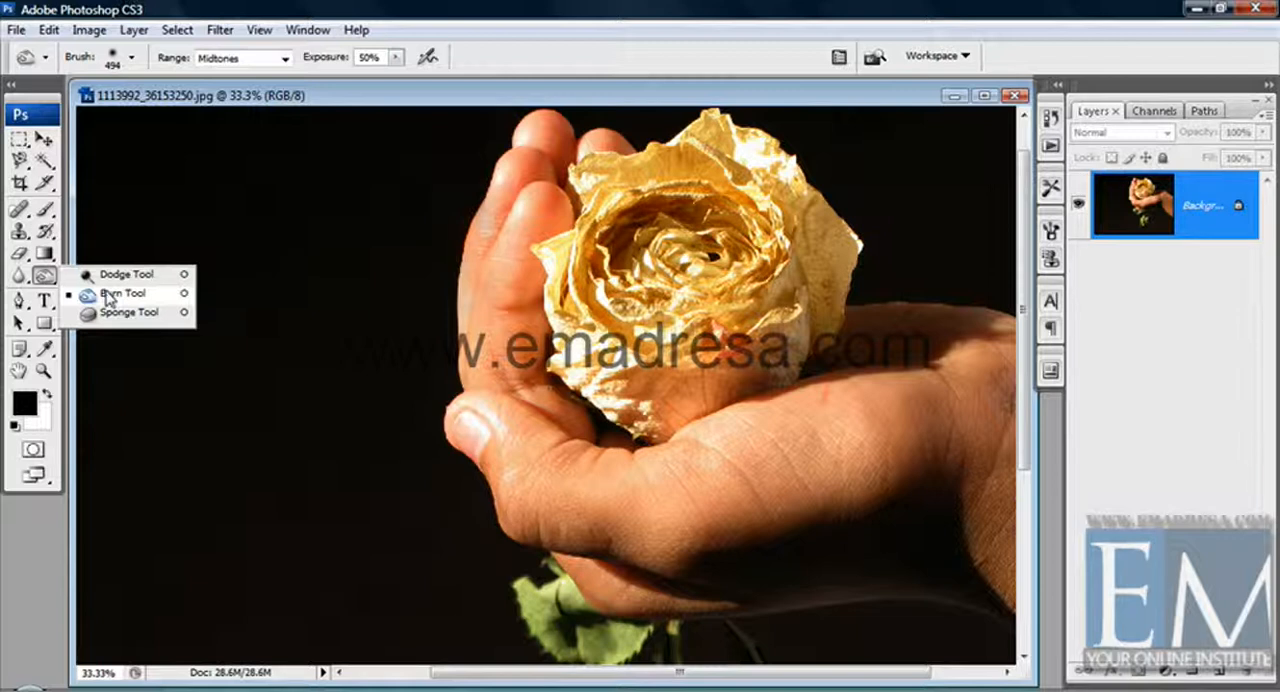
click(109, 298)
right_click(172, 290)
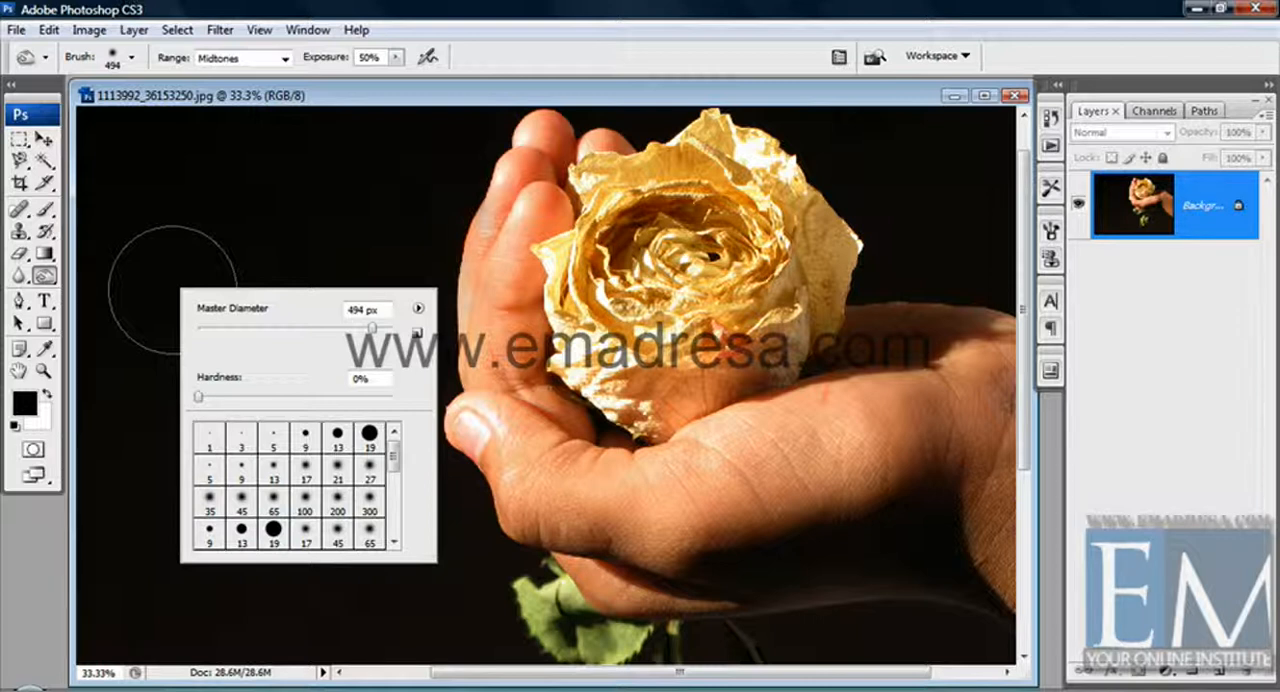
click(280, 104)
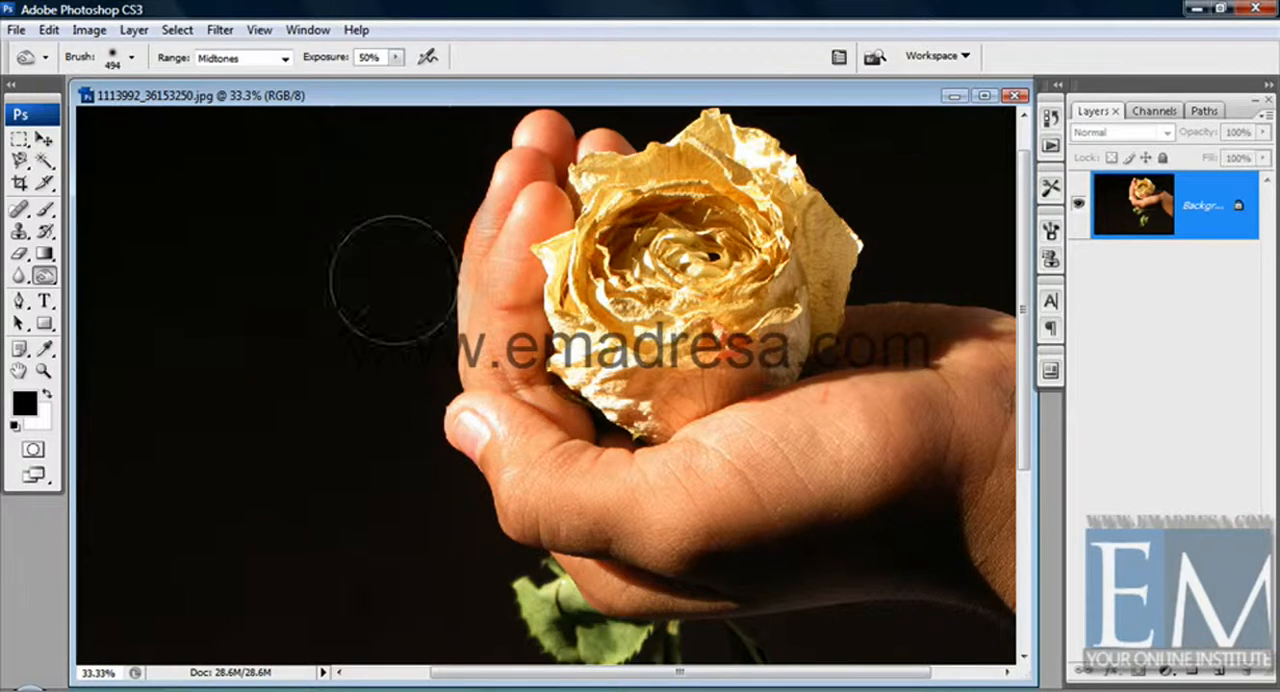
Set the Burn brush diameter to 349 px and darken the shadowed underside of the hand.
scroll(970, 400, down, 4)
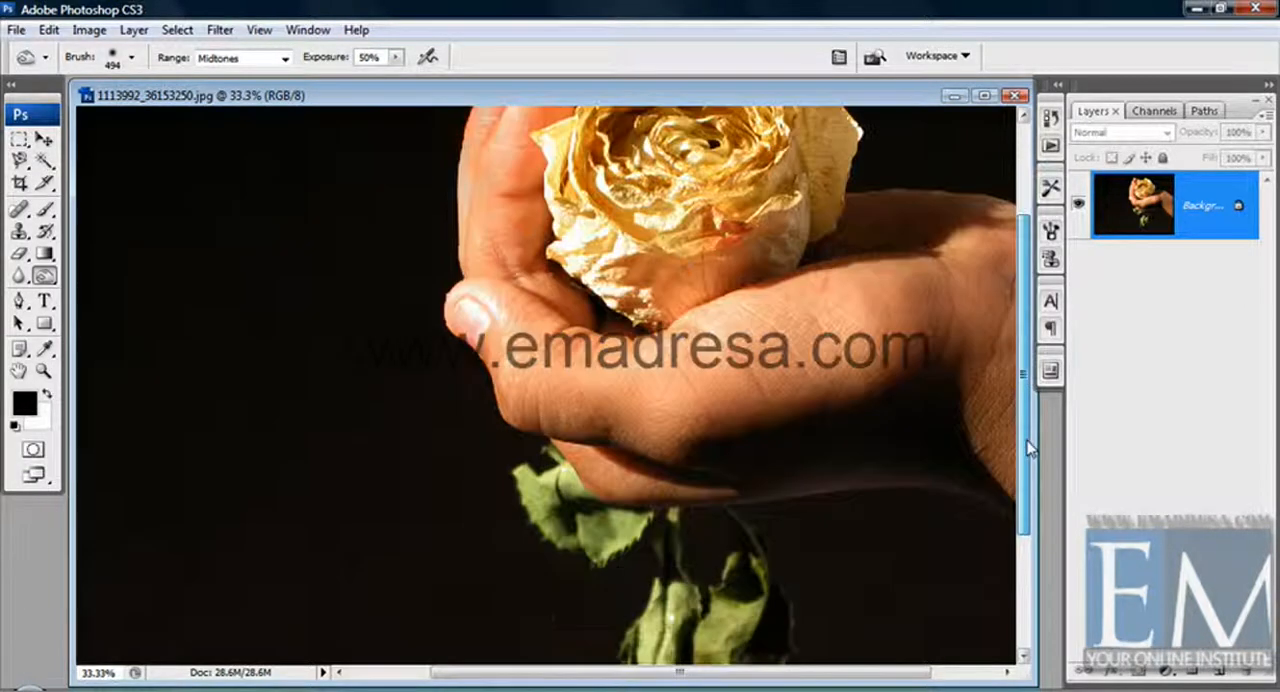
mouse_move(970, 447)
mouse_down()
mouse_move(880, 361)
mouse_move(622, 389)
mouse_move(818, 364)
mouse_move(918, 395)
mouse_move(788, 364)
mouse_move(732, 385)
mouse_move(862, 348)
mouse_move(933, 390)
mouse_move(838, 378)
mouse_move(705, 394)
mouse_move(655, 382)
mouse_move(815, 362)
mouse_move(875, 360)
mouse_move(919, 390)
mouse_move(500, 418)
mouse_up()
right_click(500, 418)
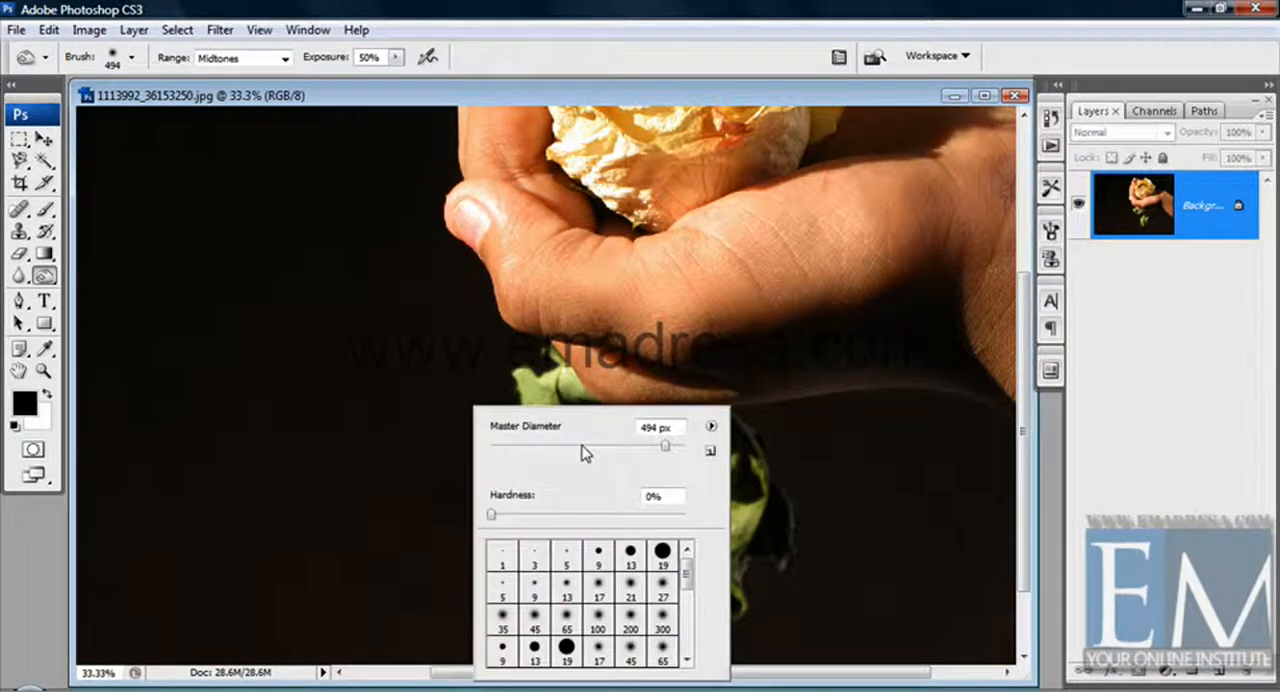
click(581, 447)
drag(586, 446, 651, 446)
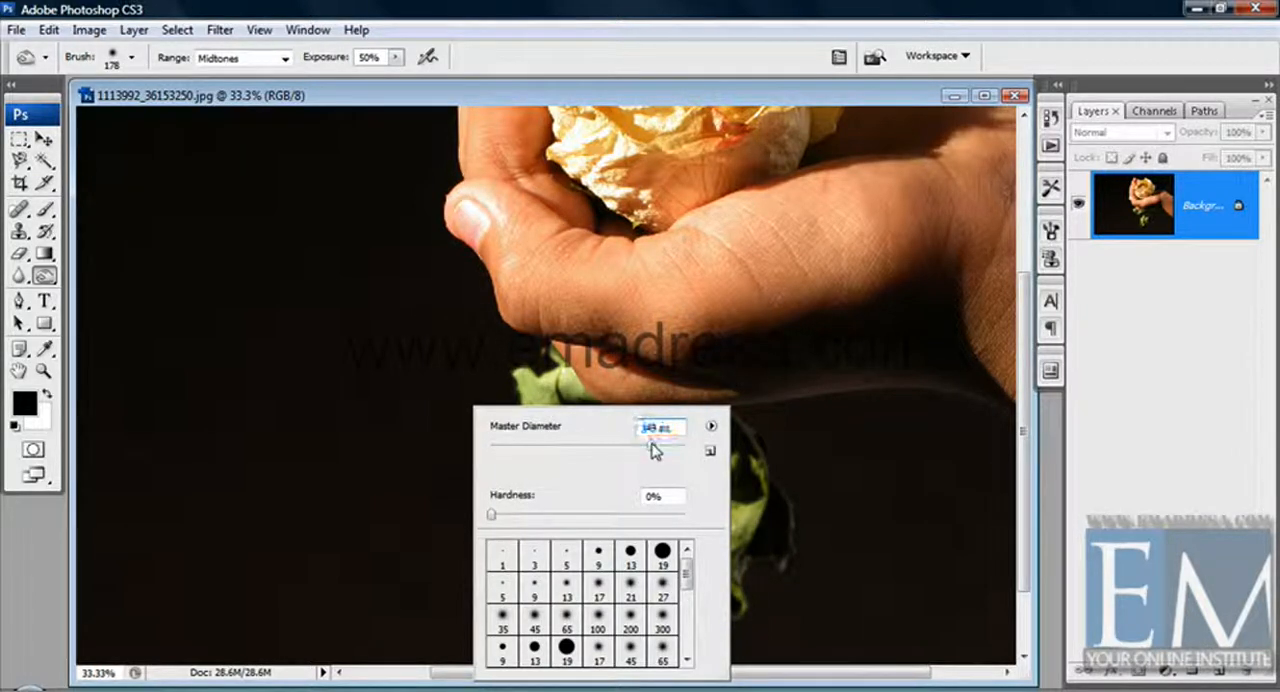
click(734, 373)
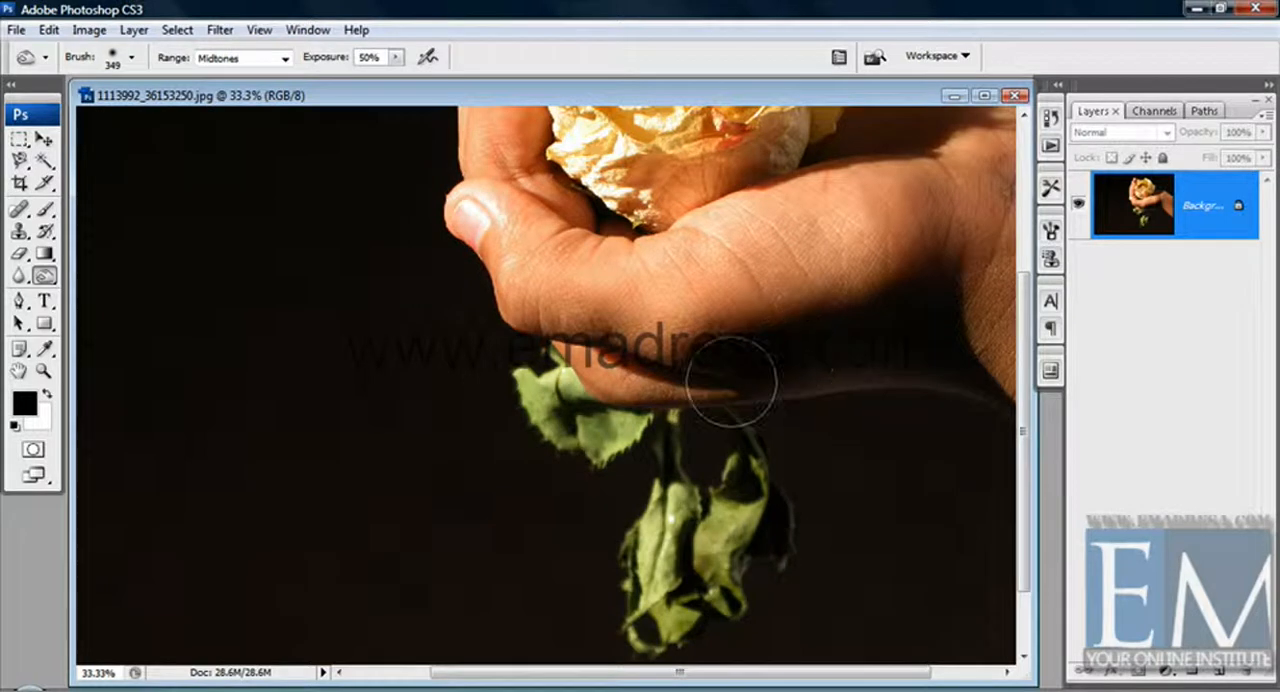
mouse_move(734, 385)
mouse_down()
mouse_move(906, 370)
mouse_move(941, 398)
mouse_move(889, 388)
mouse_move(922, 403)
mouse_move(747, 410)
mouse_move(850, 356)
mouse_move(800, 370)
mouse_move(680, 361)
mouse_move(592, 318)
mouse_move(605, 301)
mouse_move(515, 268)
mouse_move(685, 315)
mouse_move(603, 308)
mouse_move(853, 269)
mouse_up()
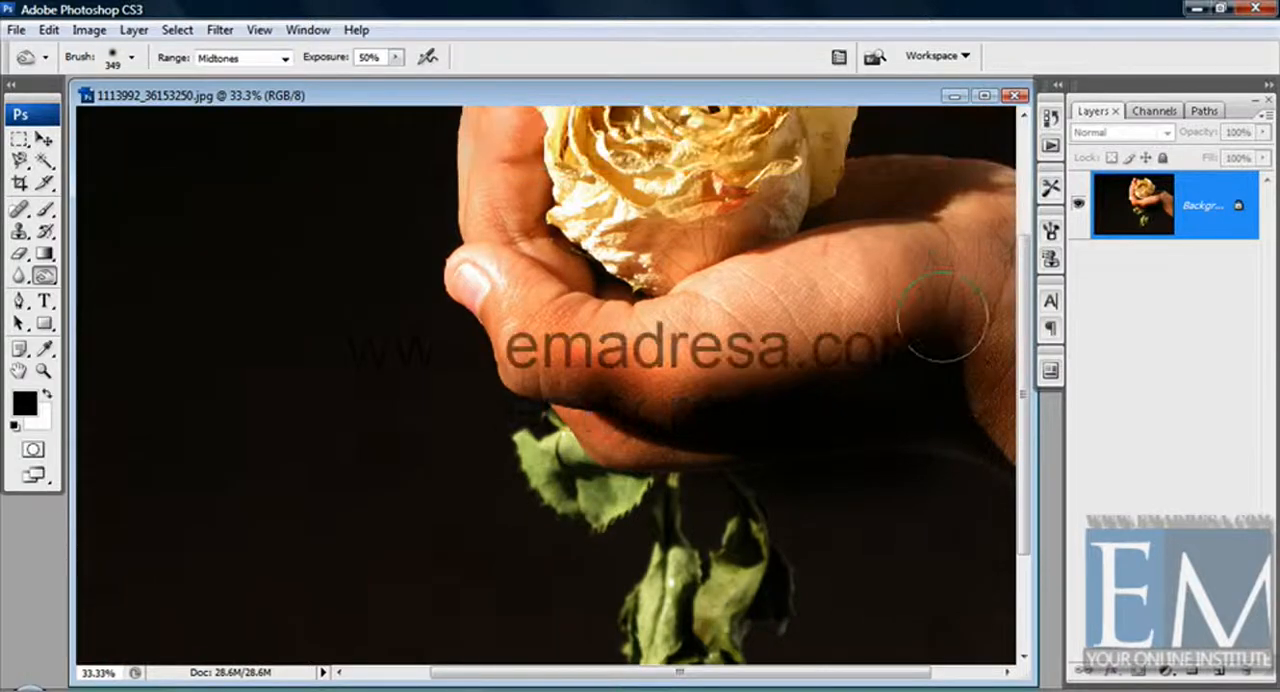
Darken the rose petals and the raised fingers behind them with Burn strokes.
scroll(942, 318, up, 3)
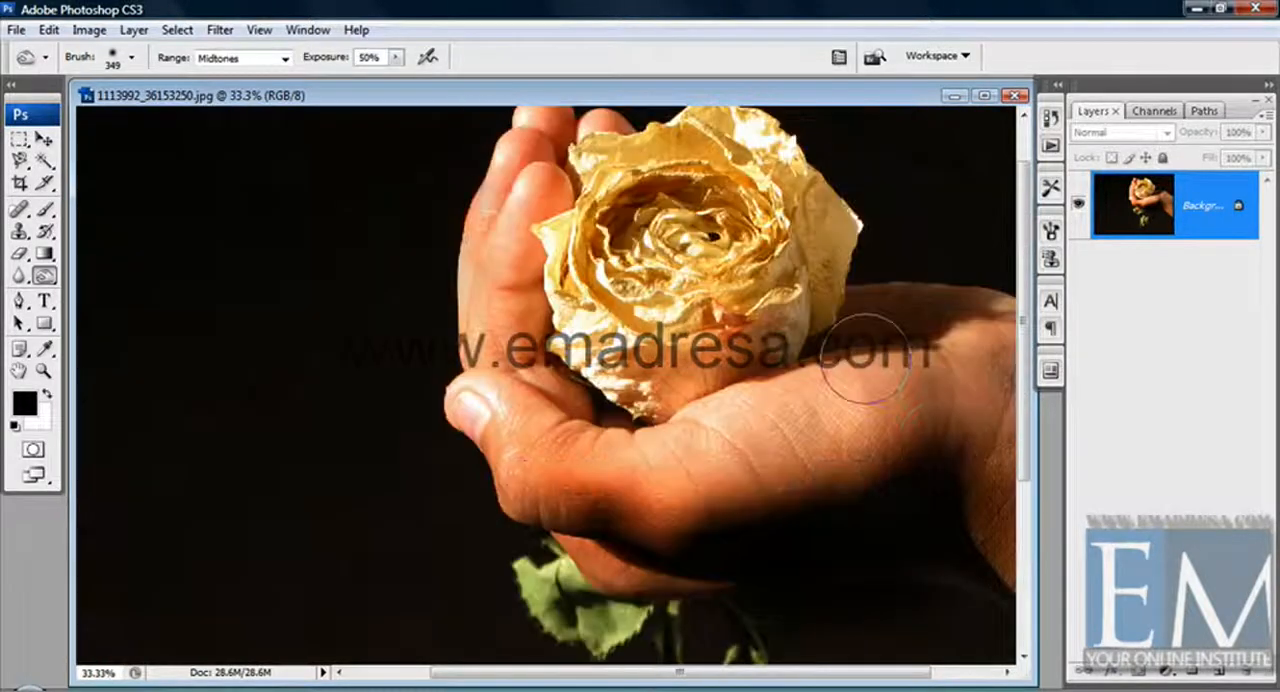
mouse_move(640, 390)
mouse_down()
mouse_move(600, 330)
mouse_move(575, 355)
mouse_move(610, 235)
mouse_move(700, 175)
mouse_move(815, 225)
mouse_move(818, 285)
mouse_move(605, 305)
mouse_move(650, 325)
mouse_move(672, 368)
mouse_up()
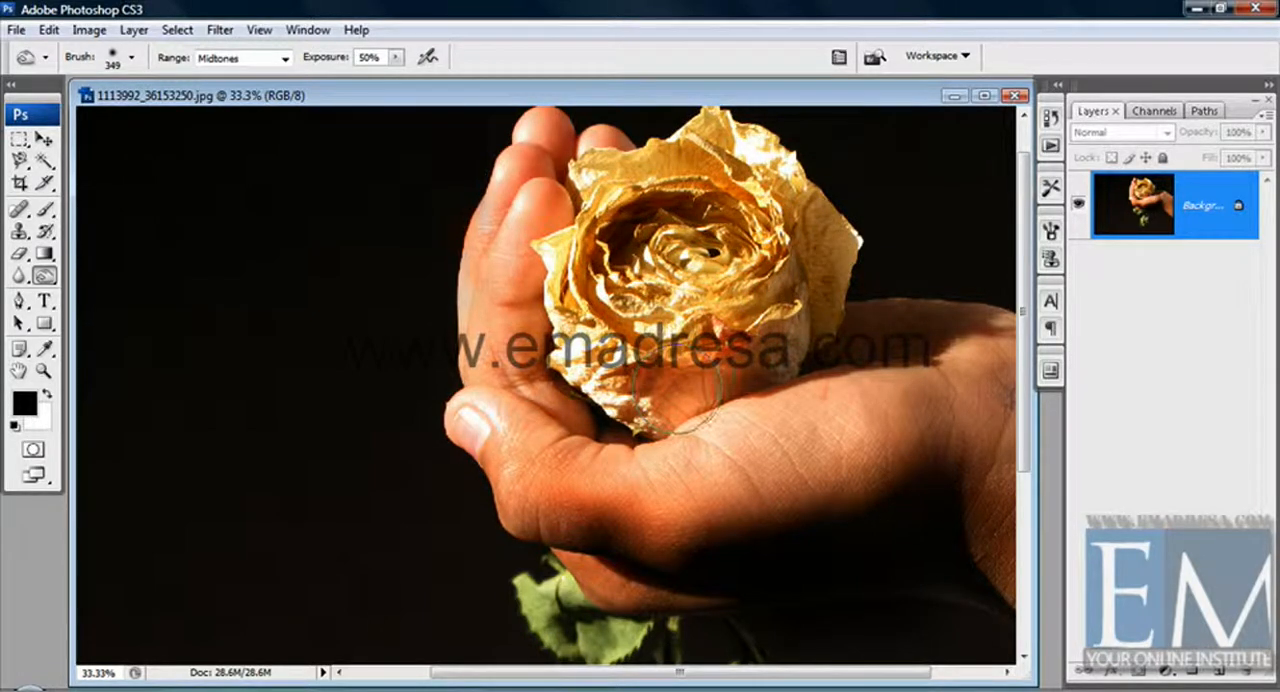
mouse_move(530, 212)
mouse_down()
mouse_move(518, 285)
mouse_move(538, 290)
mouse_move(538, 310)
mouse_move(501, 320)
mouse_move(561, 420)
mouse_move(473, 423)
mouse_move(488, 440)
mouse_move(523, 445)
mouse_move(448, 410)
mouse_move(653, 455)
mouse_move(774, 421)
mouse_move(748, 455)
mouse_move(723, 460)
mouse_move(828, 430)
mouse_move(811, 395)
mouse_move(793, 415)
mouse_move(913, 420)
mouse_move(879, 434)
mouse_move(874, 400)
mouse_move(949, 334)
mouse_move(1005, 358)
mouse_move(998, 402)
mouse_move(897, 322)
mouse_move(870, 340)
mouse_up()
mouse_move(500, 150)
mouse_down()
mouse_move(510, 165)
mouse_move(480, 190)
mouse_move(622, 160)
mouse_up()
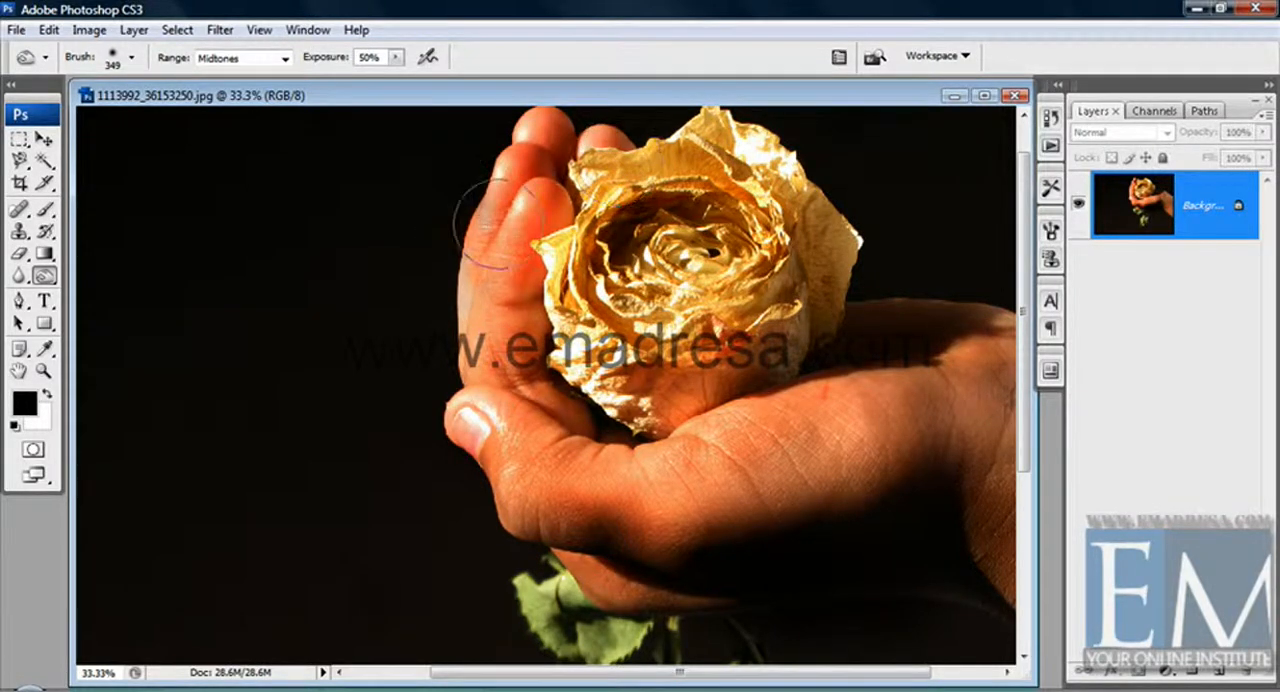
drag(498, 224, 480, 350)
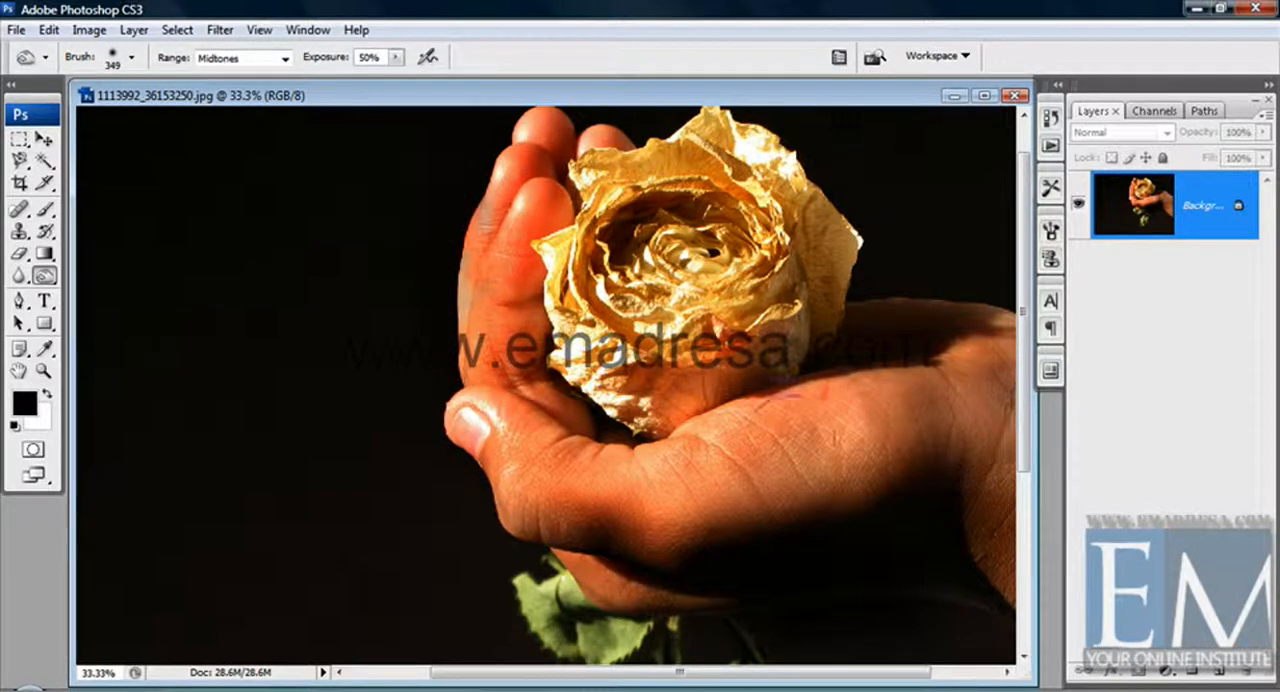
Darken the palm, the wrist and the shadow area below the hand with Burn strokes.
drag(755, 440, 1005, 418)
mouse_move(747, 498)
mouse_down()
mouse_move(877, 499)
mouse_move(937, 480)
mouse_up()
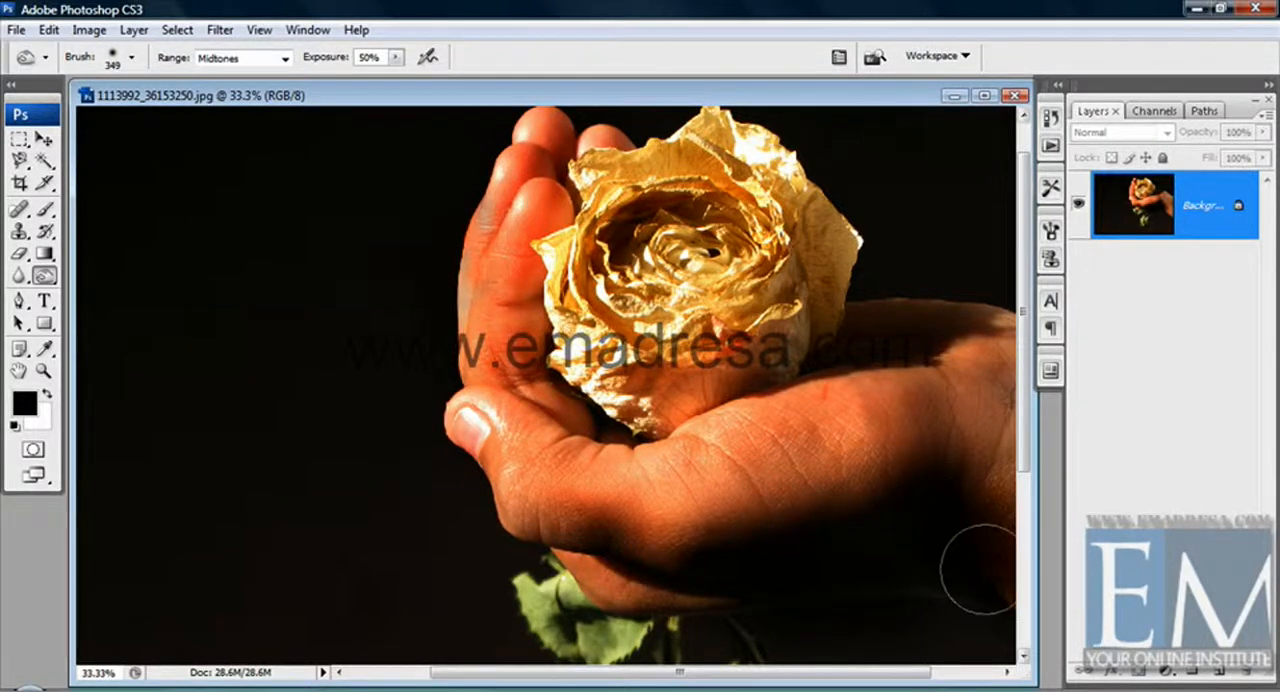
drag(952, 525, 1030, 592)
mouse_move(954, 528)
mouse_down()
mouse_move(1031, 606)
mouse_move(991, 574)
mouse_move(1019, 566)
mouse_up()
mouse_move(902, 592)
mouse_down()
mouse_move(854, 592)
mouse_move(972, 602)
mouse_move(764, 609)
mouse_move(973, 595)
mouse_move(975, 616)
mouse_move(769, 660)
mouse_up()
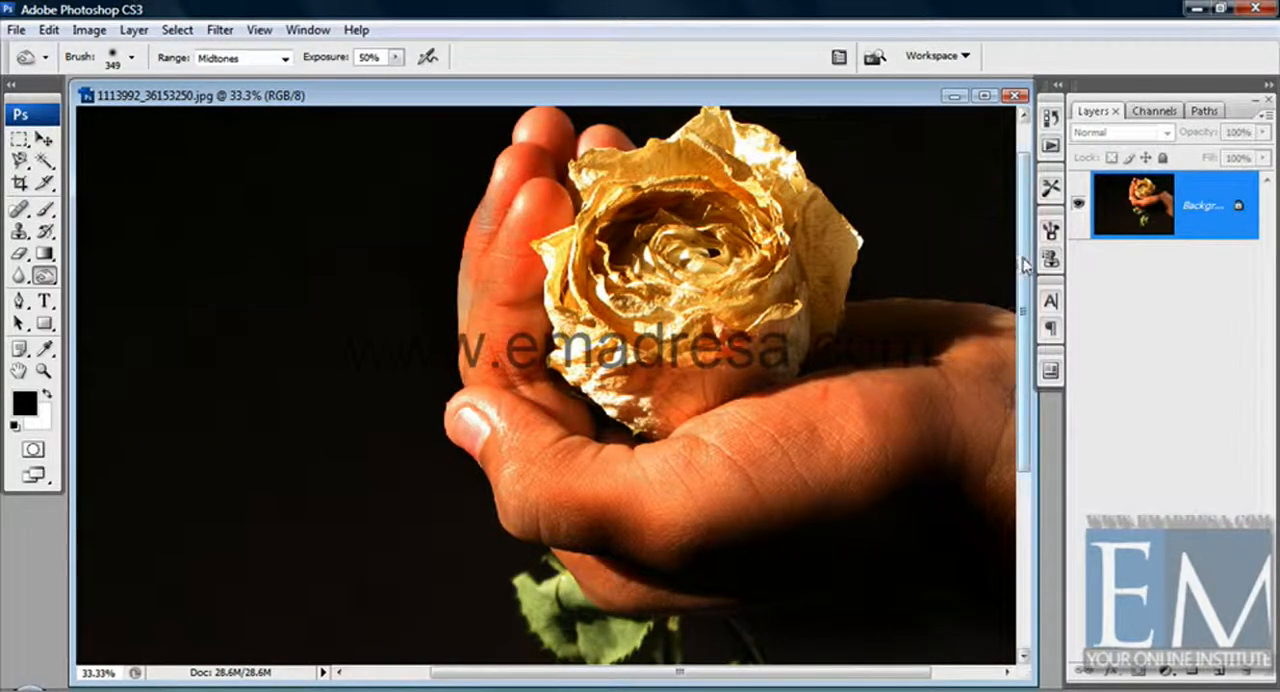
Switch to the Dodge tool, set its brush diameter to 370 px and lighten the palm and thumb of the hand.
mouse_move(1022, 268)
mouse_down()
mouse_move(1028, 373)
mouse_move(1022, 253)
mouse_up()
click(44, 274)
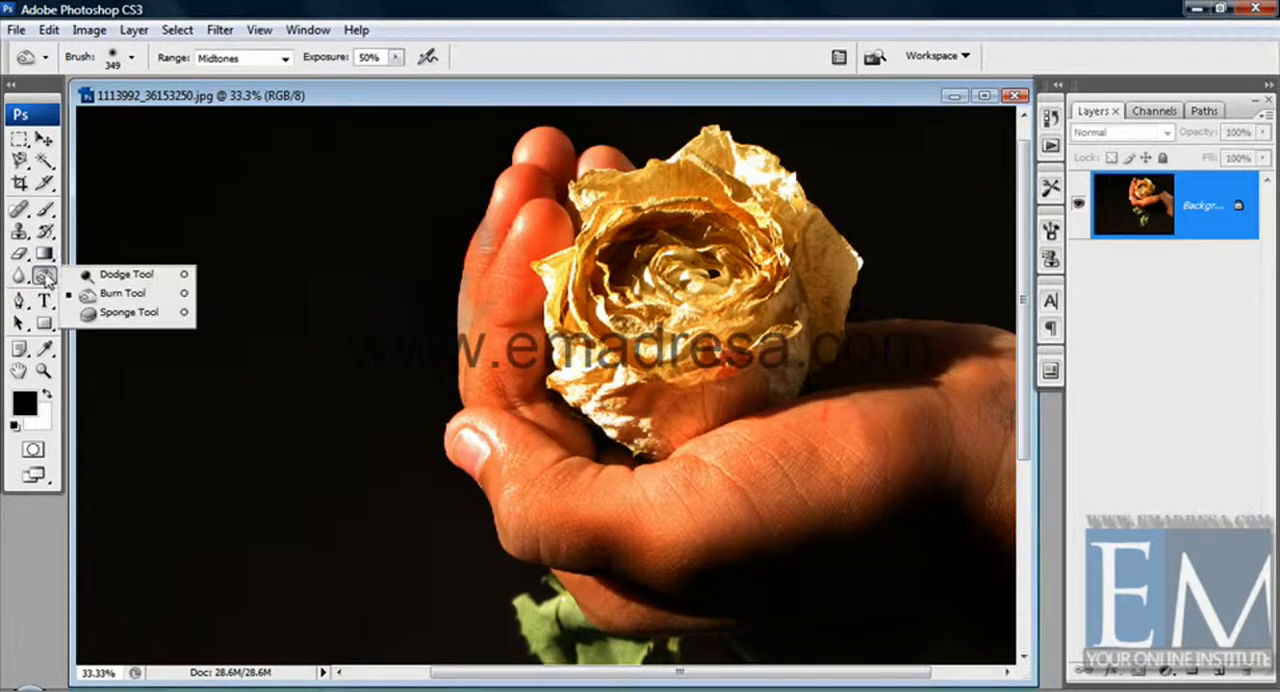
click(122, 291)
right_click(186, 332)
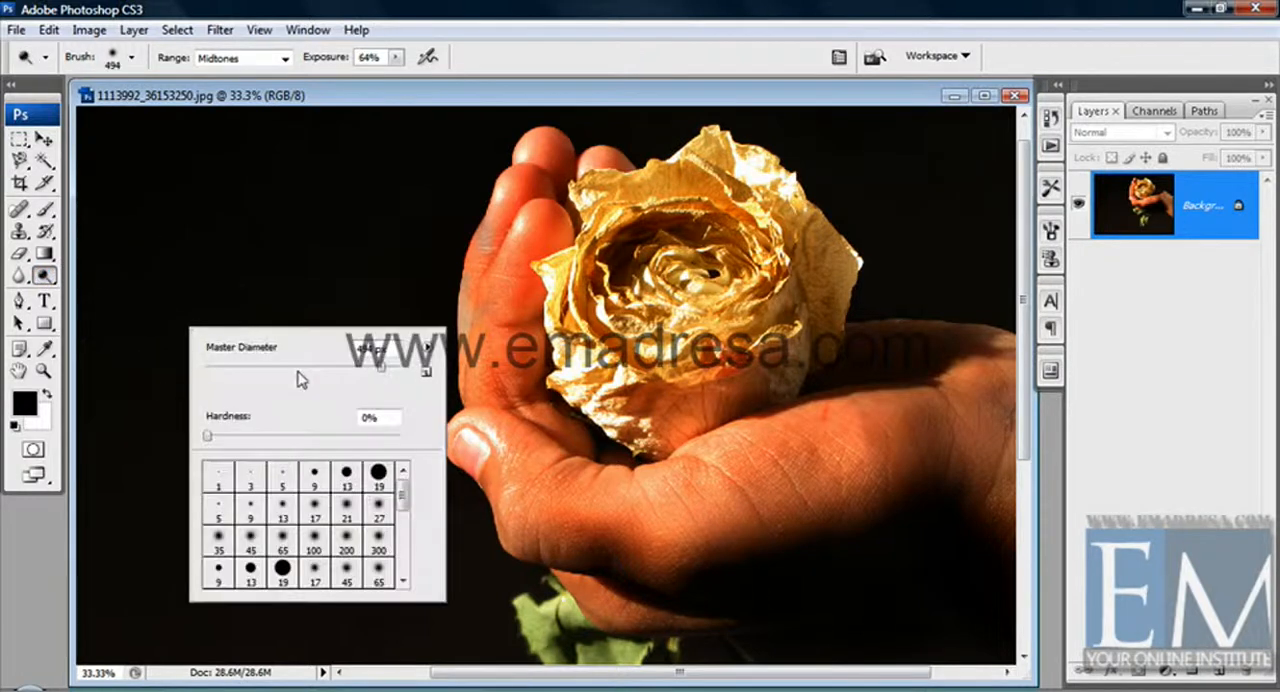
click(371, 369)
click(549, 97)
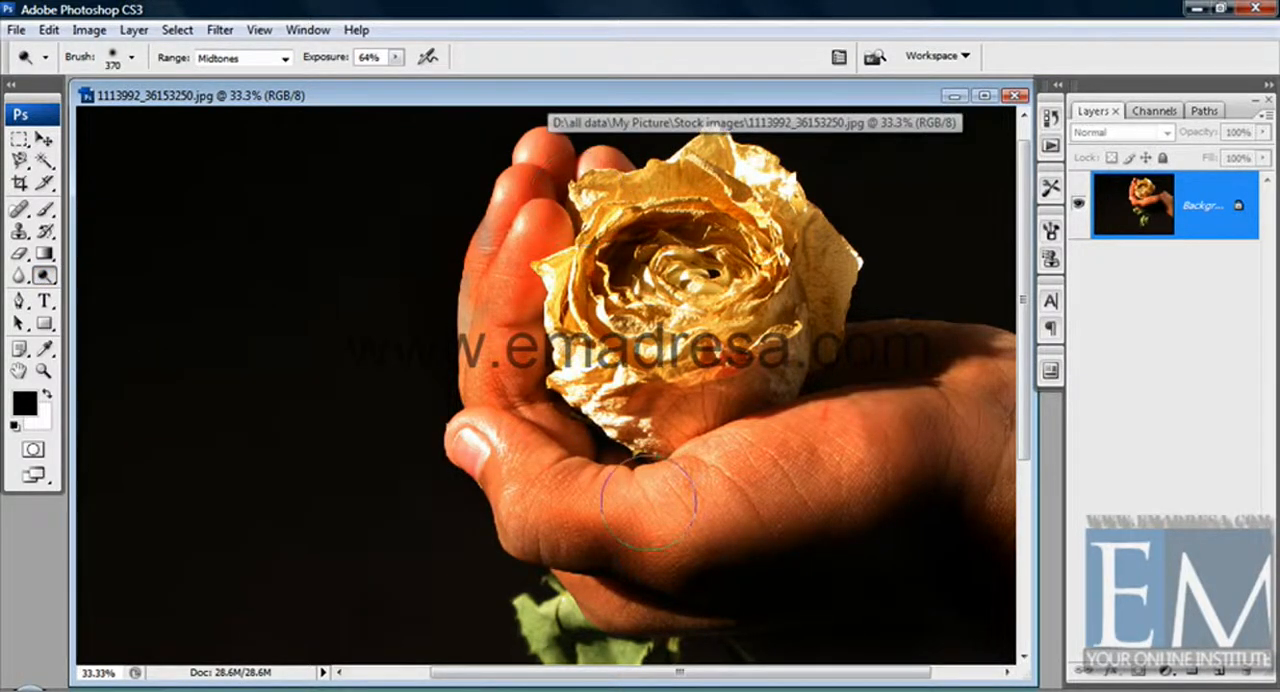
mouse_move(709, 507)
mouse_down()
mouse_move(893, 426)
mouse_move(762, 469)
mouse_move(686, 474)
mouse_move(723, 490)
mouse_move(667, 501)
mouse_move(463, 430)
mouse_move(650, 530)
mouse_move(662, 525)
mouse_move(587, 456)
mouse_move(890, 443)
mouse_move(1020, 469)
mouse_move(969, 439)
mouse_move(970, 375)
mouse_move(812, 429)
mouse_move(590, 439)
mouse_move(555, 413)
mouse_up()
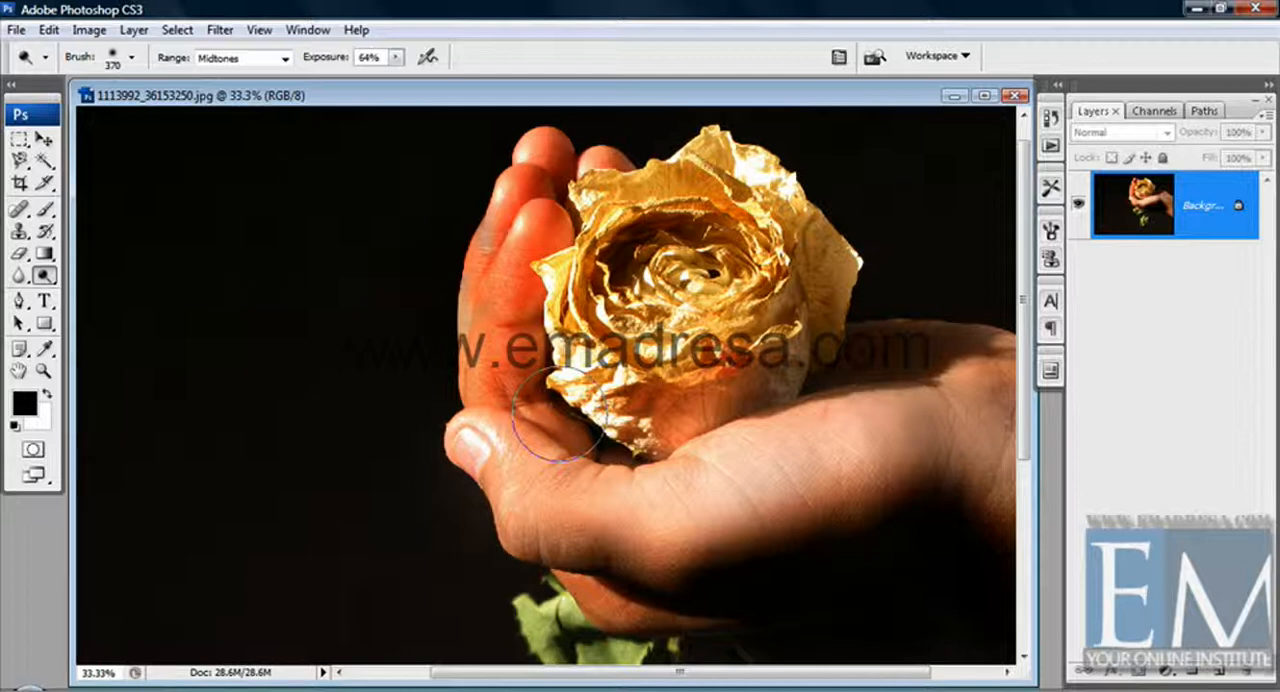
click(558, 414)
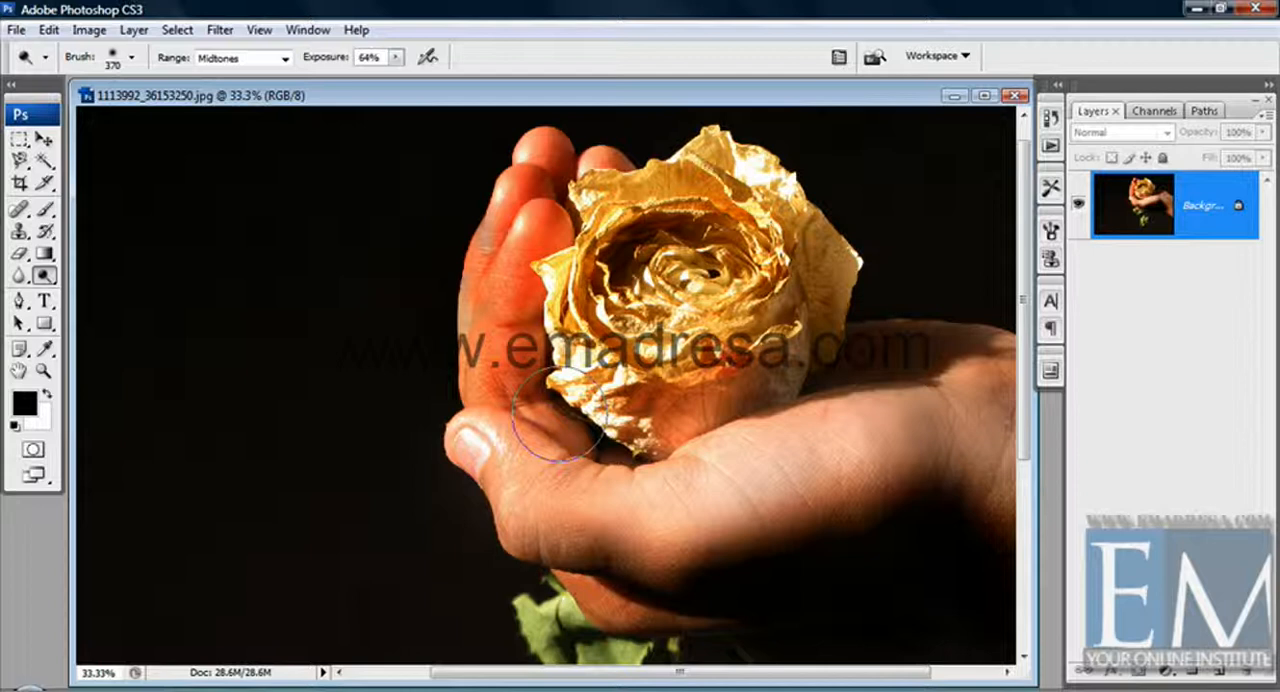
Switch to the Sponge tool in Saturate mode, set its brush diameter to 114 px and saturate the rose's outer petal.
right_click(44, 275)
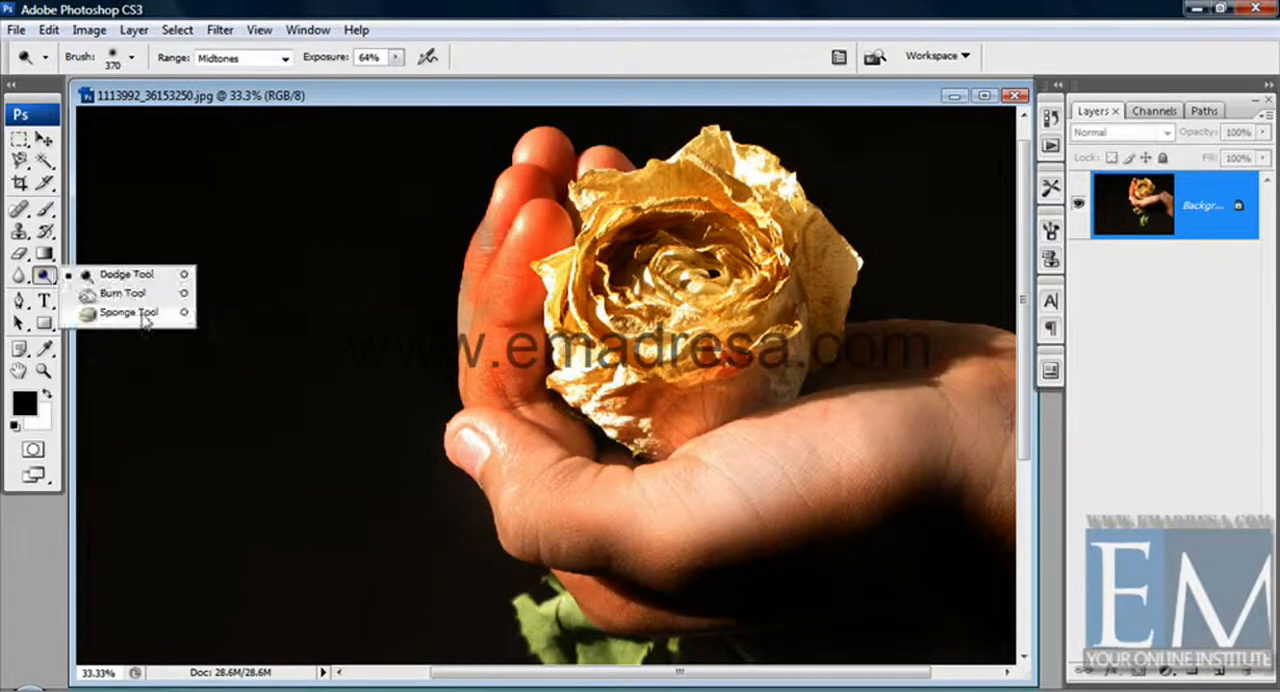
click(130, 313)
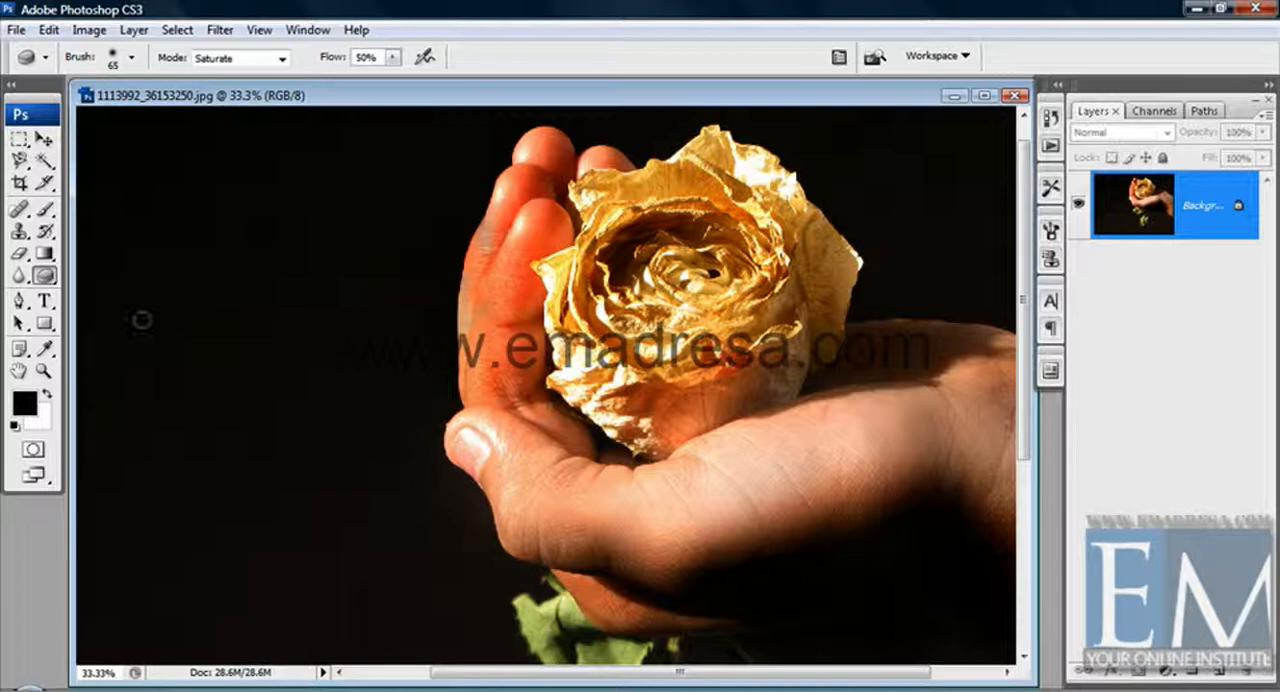
click(42, 372)
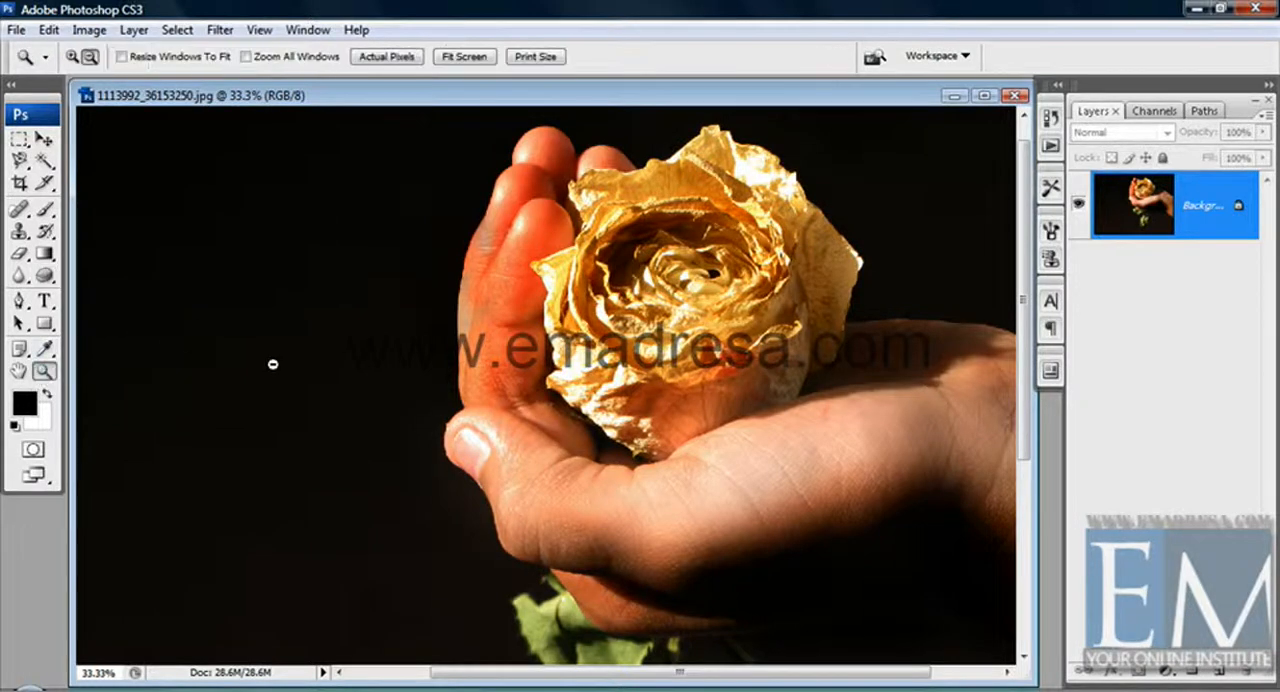
click(385, 60)
scroll(329, 391, up, 8)
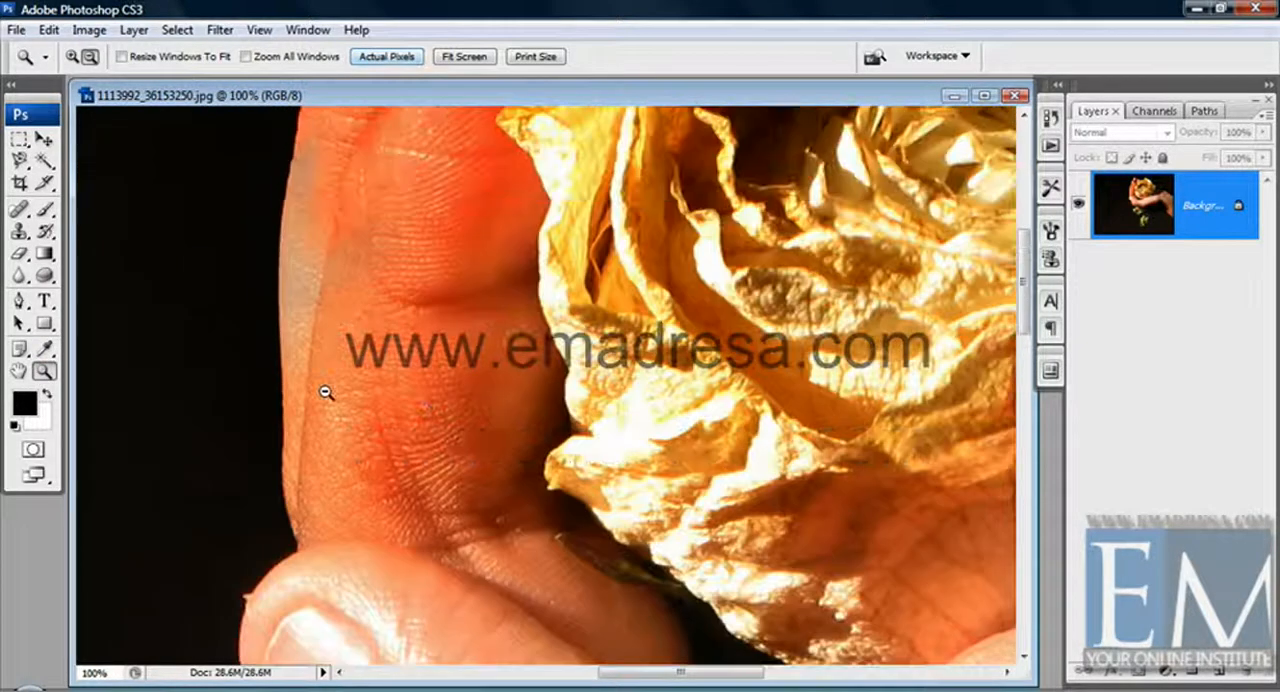
scroll(312, 406, up, 1)
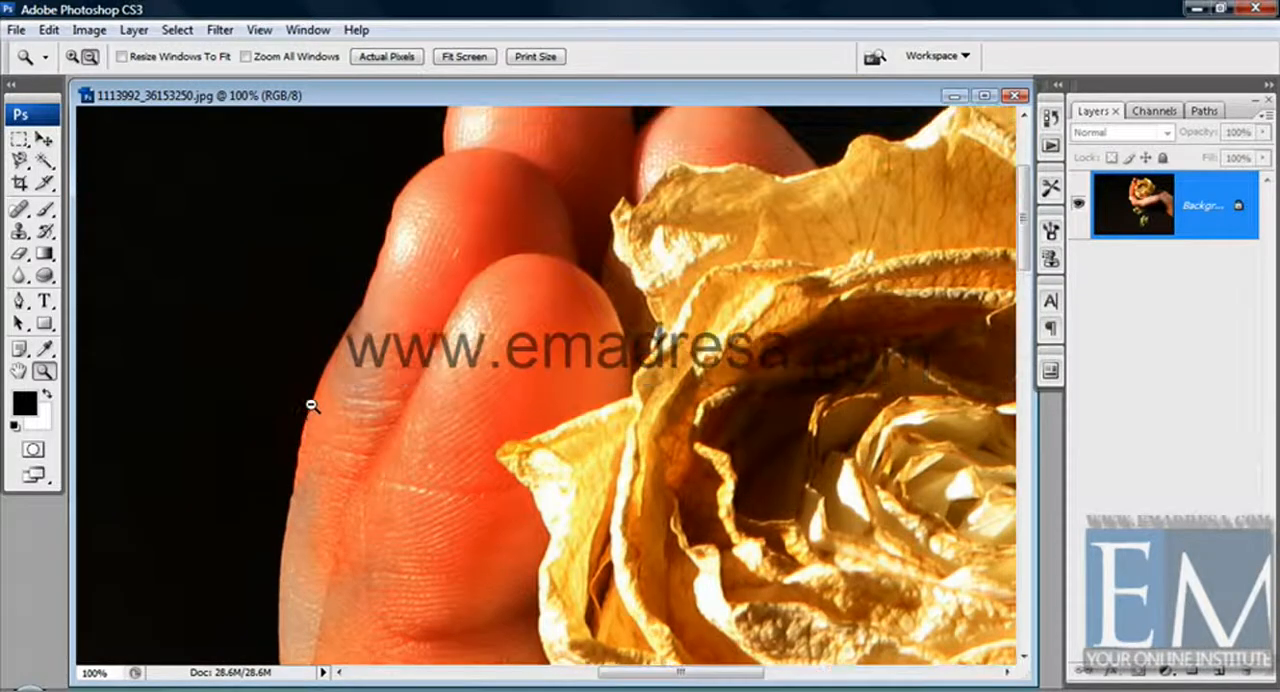
scroll(312, 406, down, 2)
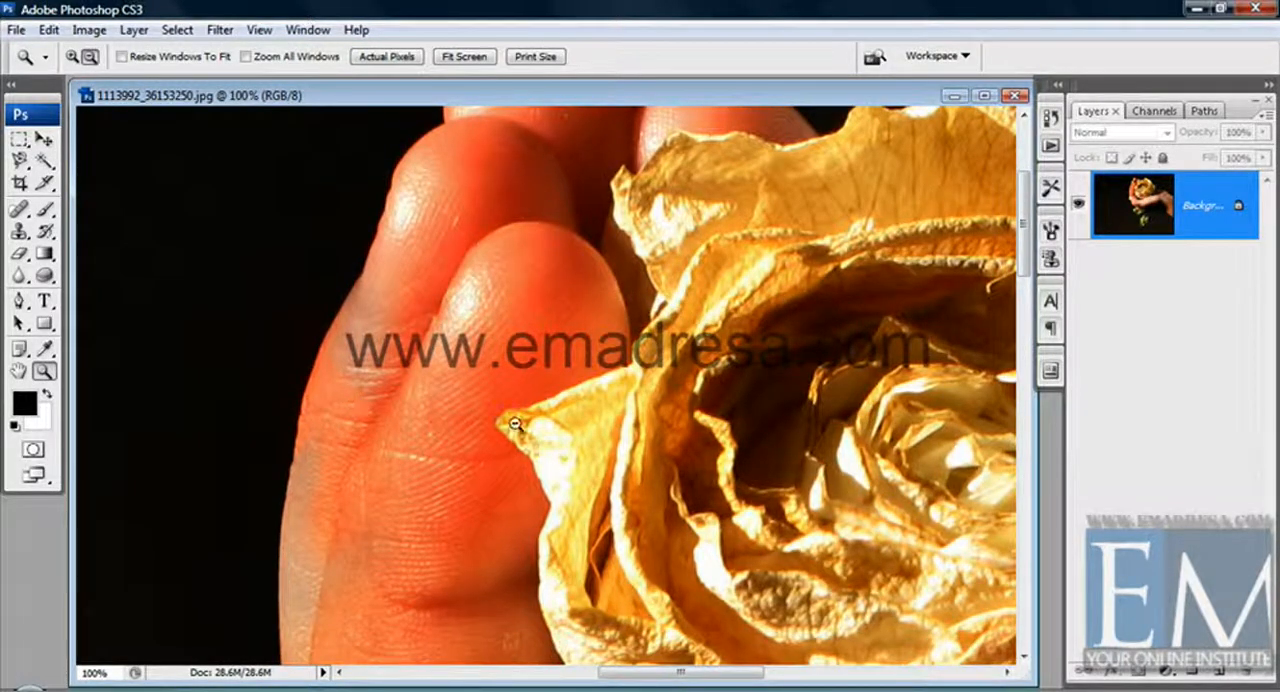
scroll(672, 680, right, 5)
scroll(672, 686, right, 12)
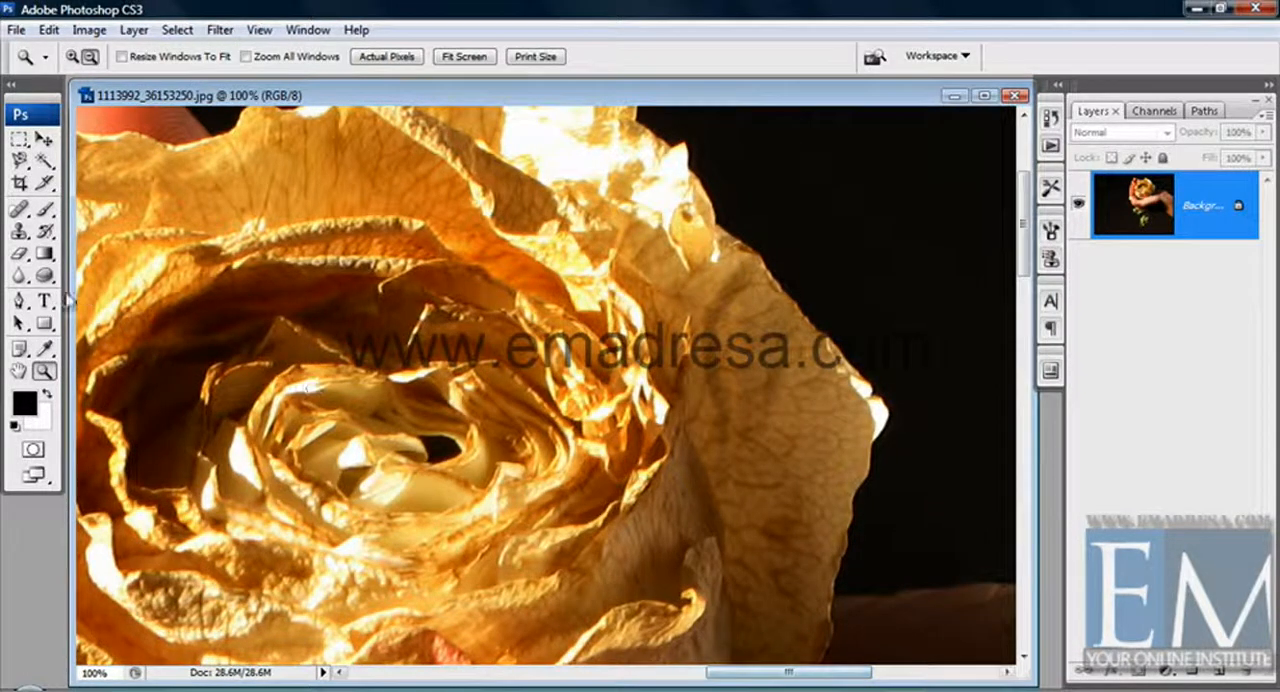
drag(44, 276, 104, 320)
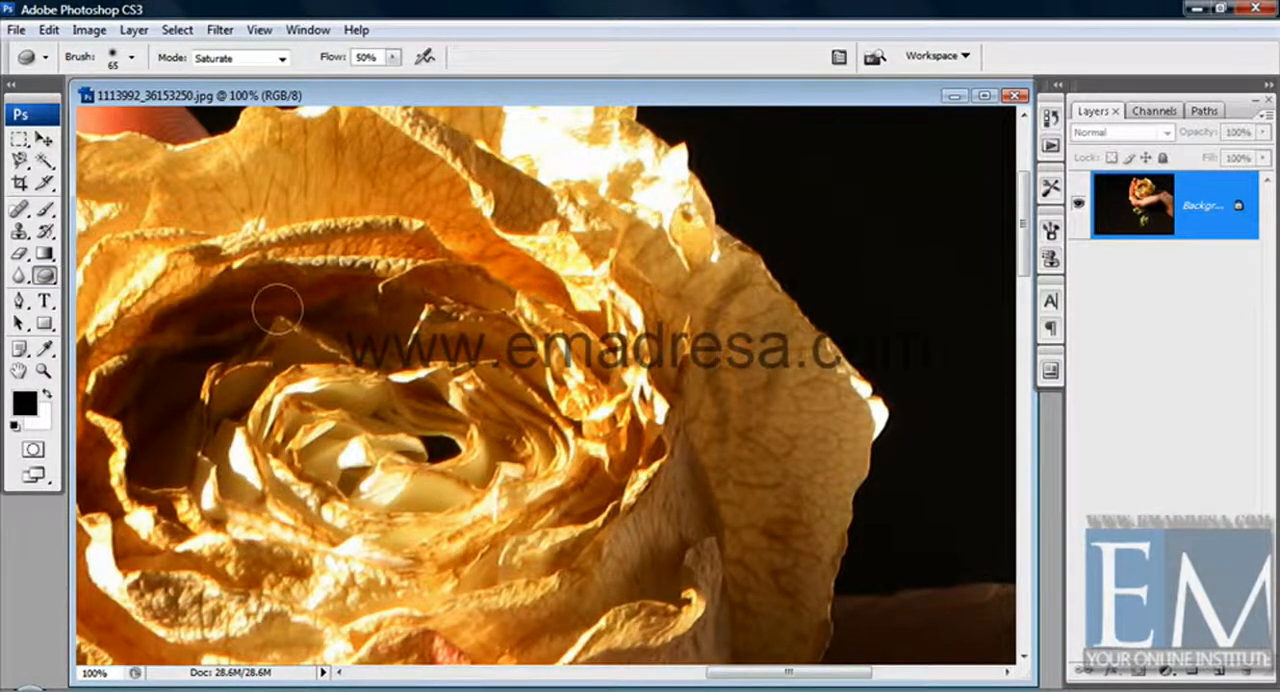
right_click(700, 370)
drag(815, 388, 827, 387)
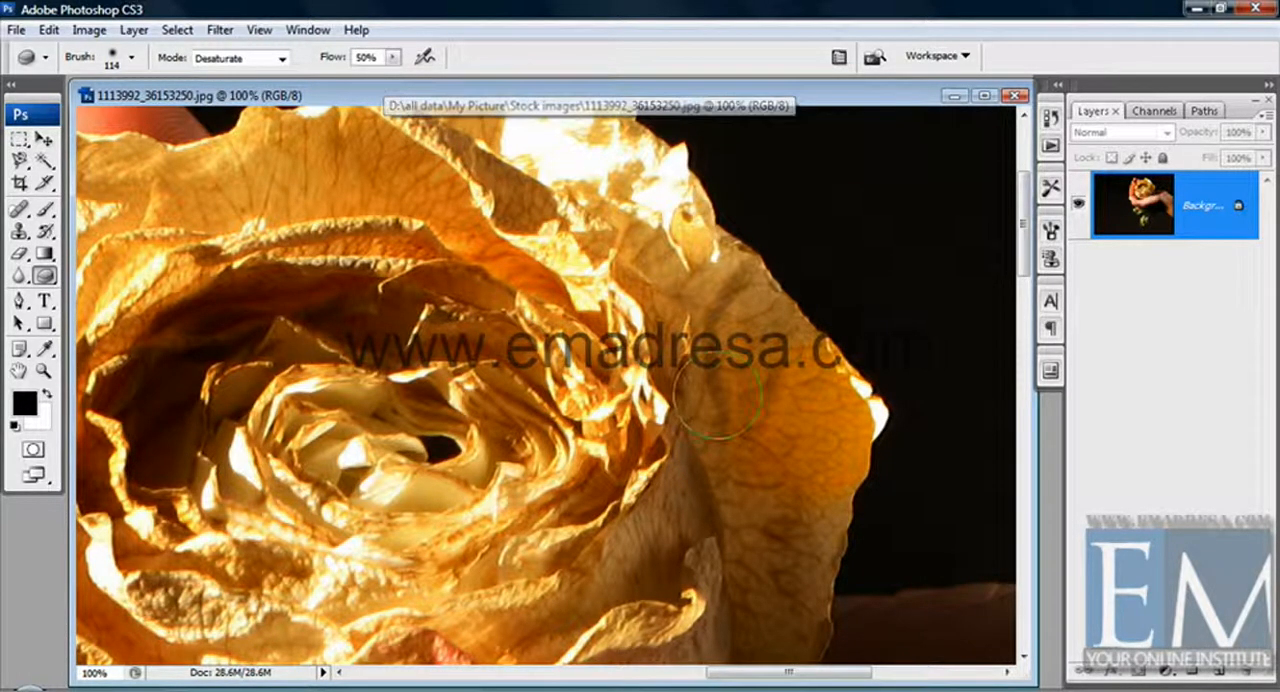
Drain the colour from the rose's outer petal in Desaturate mode and recolour it with Sponge strokes in Saturate mode.
mouse_move(798, 352)
mouse_down()
mouse_move(850, 445)
mouse_move(856, 418)
mouse_move(850, 430)
mouse_move(778, 428)
mouse_move(755, 447)
mouse_move(720, 265)
mouse_move(757, 425)
mouse_move(737, 463)
mouse_move(837, 549)
mouse_move(765, 530)
mouse_move(808, 523)
mouse_move(806, 409)
mouse_move(830, 375)
mouse_move(717, 364)
mouse_move(655, 235)
mouse_move(626, 220)
mouse_move(676, 302)
mouse_move(671, 206)
mouse_move(680, 229)
mouse_move(714, 443)
mouse_move(800, 630)
mouse_move(757, 634)
mouse_move(733, 600)
mouse_move(785, 636)
mouse_move(709, 457)
mouse_move(695, 330)
mouse_move(770, 333)
mouse_move(850, 365)
mouse_move(865, 412)
mouse_move(802, 462)
mouse_move(771, 594)
mouse_move(757, 471)
mouse_move(684, 290)
mouse_move(680, 245)
mouse_move(655, 235)
mouse_move(600, 330)
mouse_move(645, 420)
mouse_move(630, 470)
mouse_move(640, 490)
mouse_move(618, 505)
mouse_move(709, 586)
mouse_move(615, 425)
mouse_up()
click(282, 58)
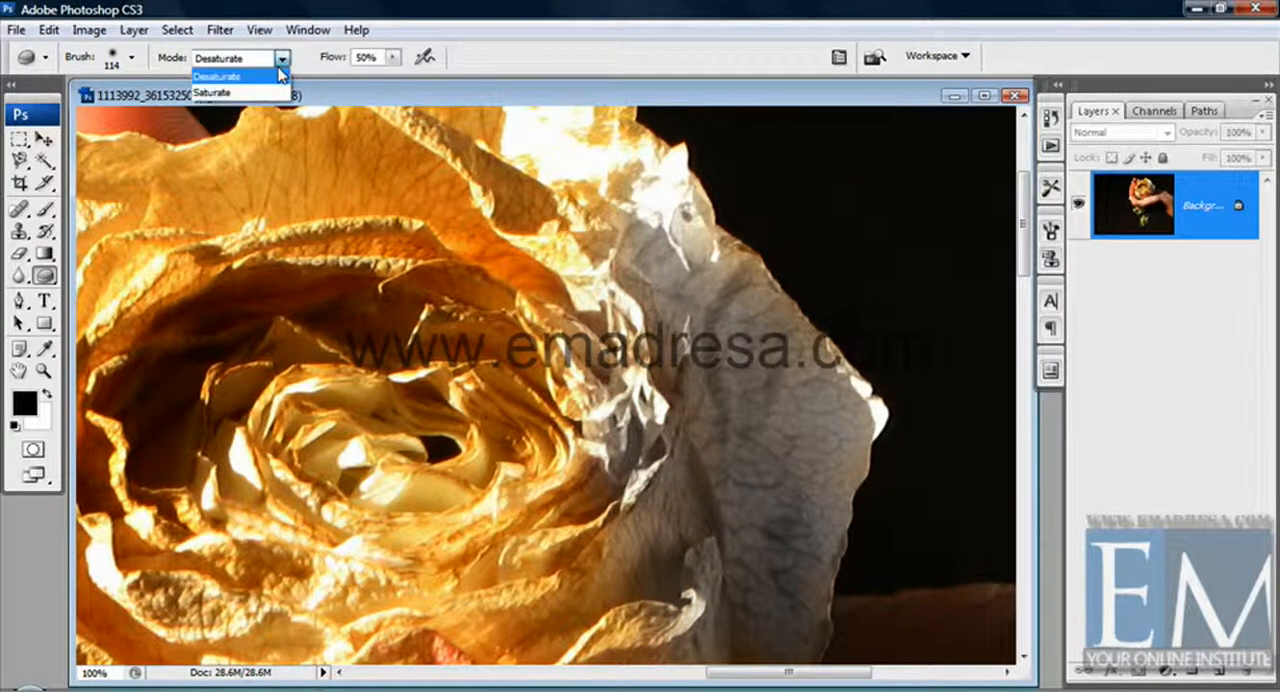
click(261, 92)
mouse_move(562, 290)
mouse_down()
mouse_move(675, 566)
mouse_move(706, 604)
mouse_move(694, 622)
mouse_move(752, 562)
mouse_move(794, 591)
mouse_move(791, 609)
mouse_move(790, 578)
mouse_move(749, 514)
mouse_move(694, 491)
mouse_move(705, 440)
mouse_move(720, 463)
mouse_move(712, 340)
mouse_move(658, 245)
mouse_move(657, 195)
mouse_move(778, 390)
mouse_move(786, 340)
mouse_move(744, 415)
mouse_move(777, 514)
mouse_move(830, 420)
mouse_move(845, 360)
mouse_move(836, 493)
mouse_move(802, 488)
mouse_move(823, 563)
mouse_move(805, 535)
mouse_move(775, 530)
mouse_move(785, 535)
mouse_move(833, 480)
mouse_move(818, 540)
mouse_move(855, 405)
mouse_move(849, 345)
mouse_move(836, 343)
mouse_up()
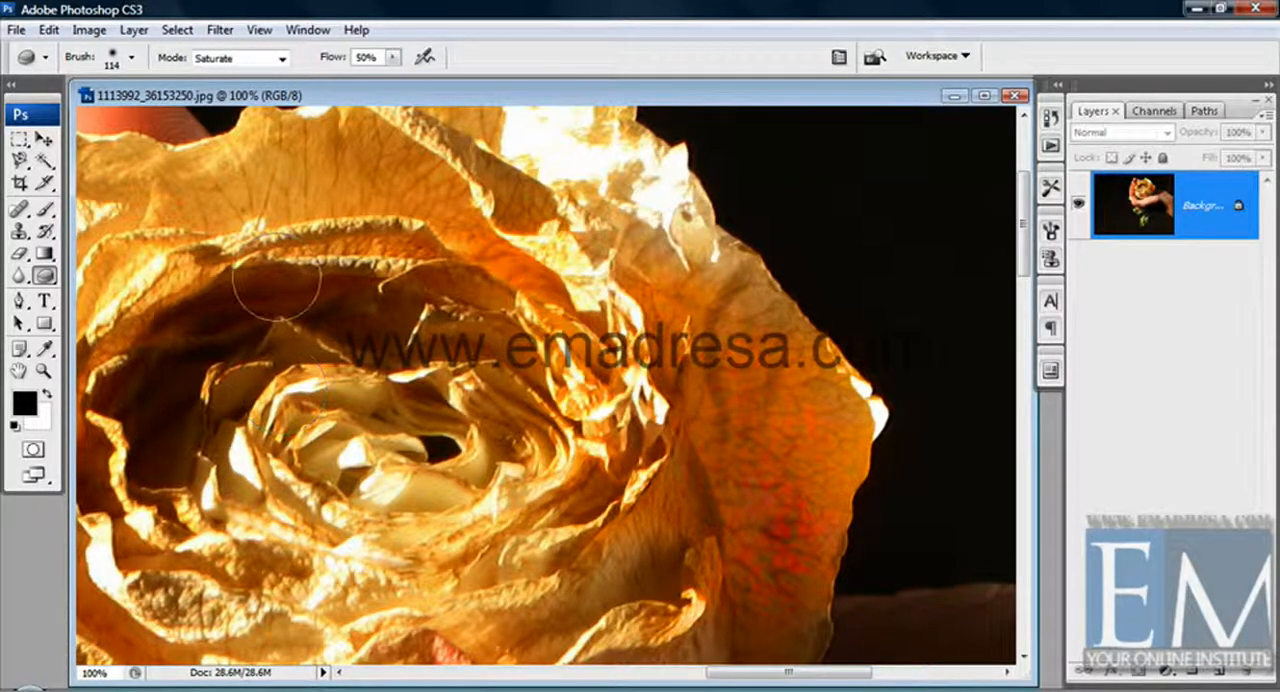
Desaturate the entire rose photo to black and white and reactivate the Sponge tool.
click(46, 369)
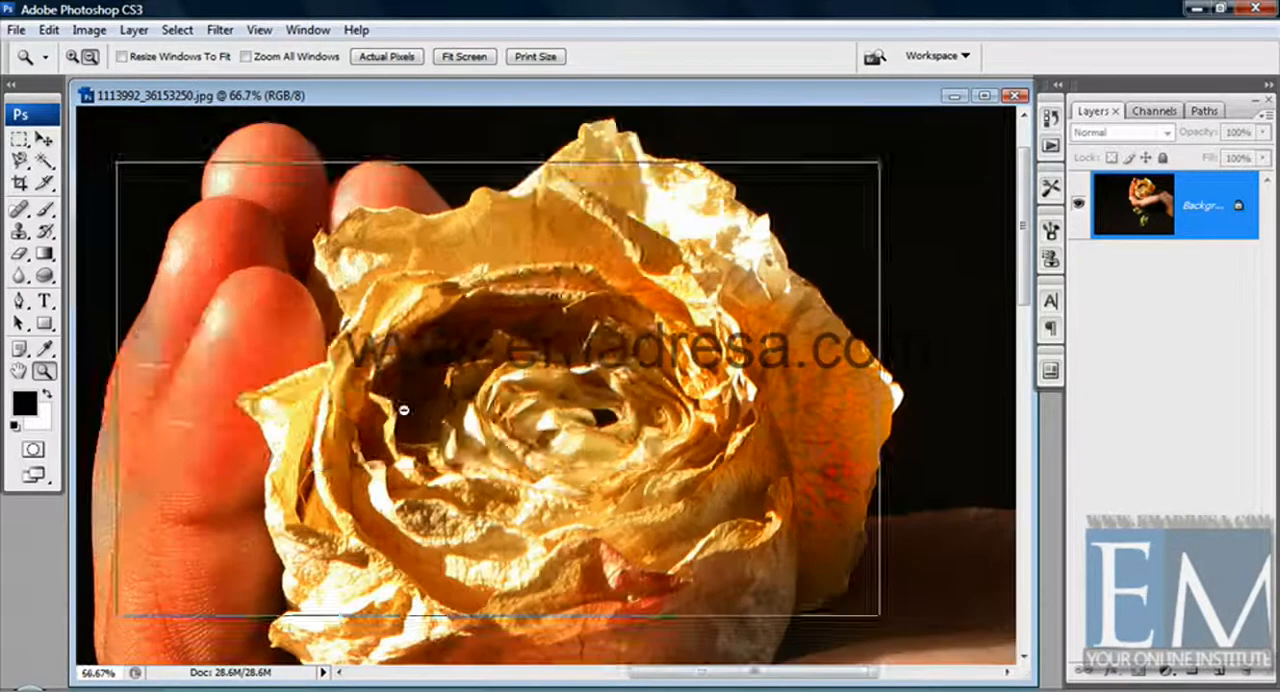
alt+click(380, 408)
alt+click(410, 414)
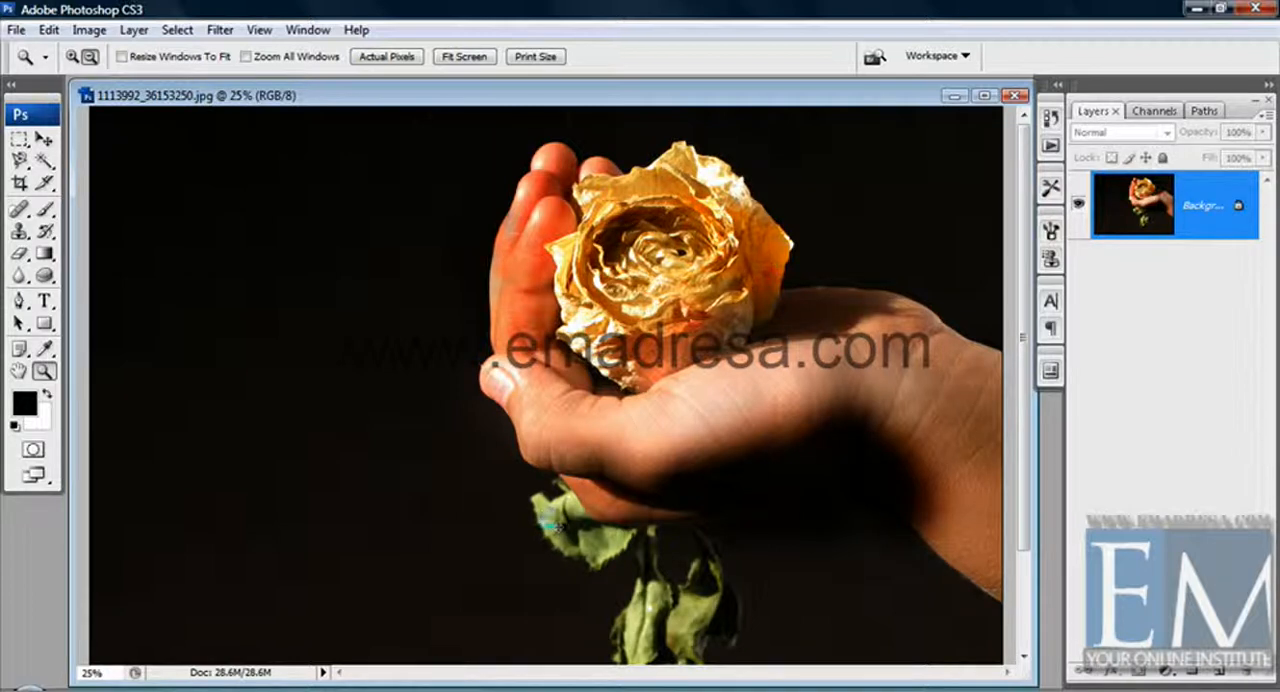
key(ctrl+shift+u)
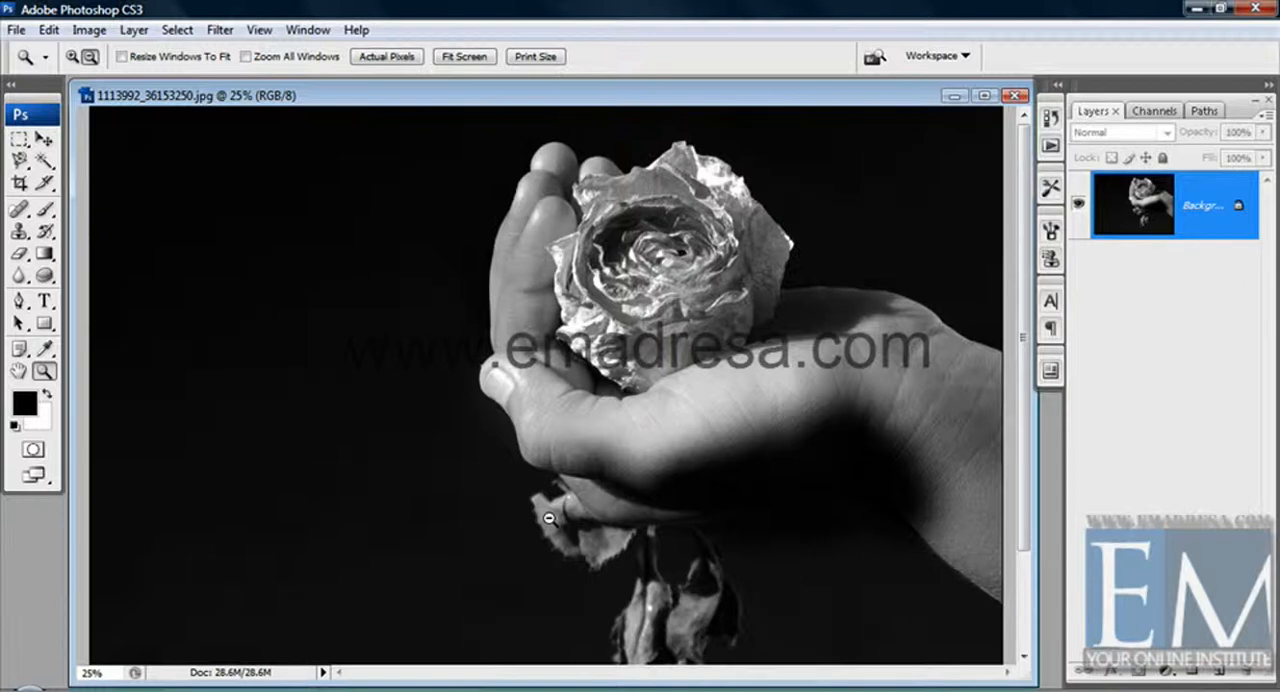
key(o)
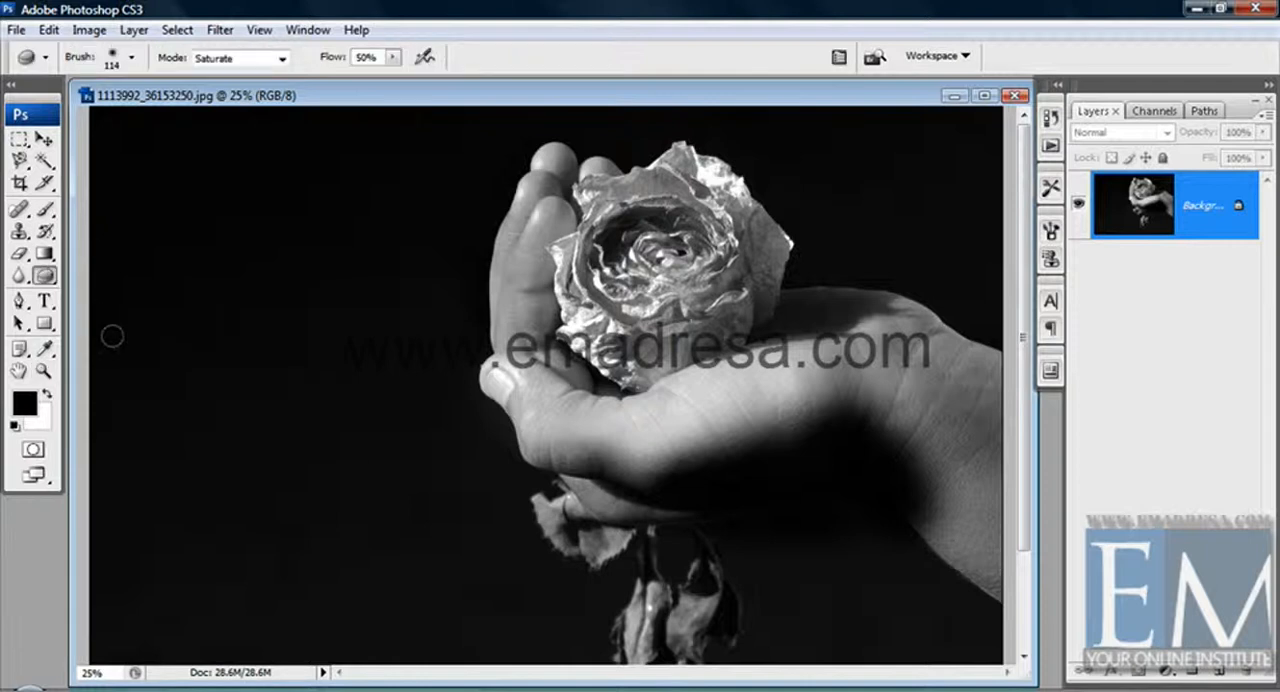